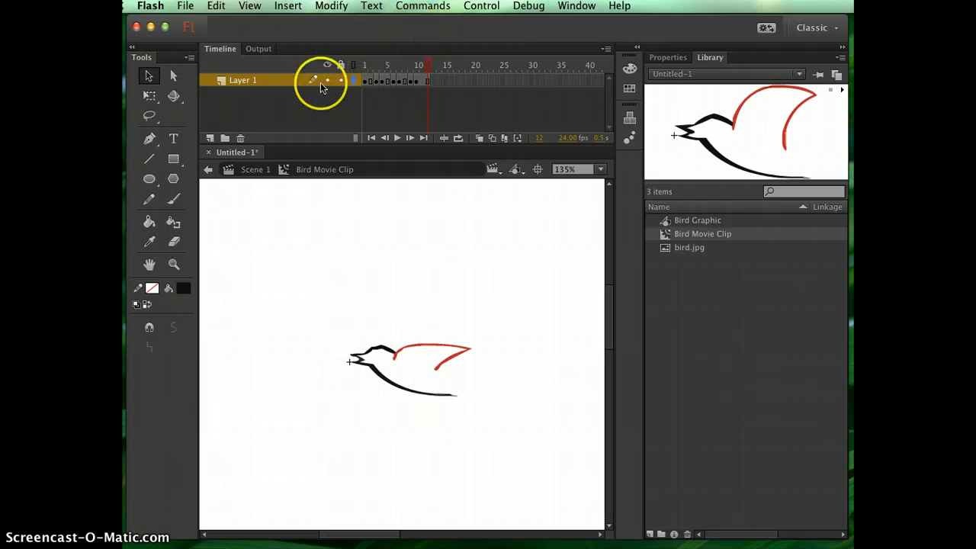
- Return to Scene 1 and place an instance of Bird Movie Clip in the middle of the stage
{"action": "left_click", "coordinate": [256, 169]}
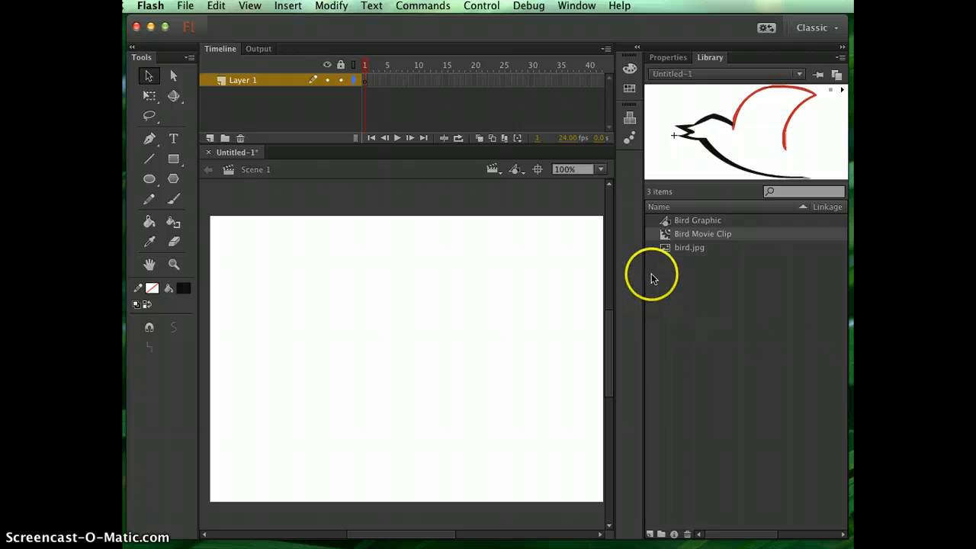
{"action": "left_click_drag", "start_coordinate": [666, 236], "coordinate": [406, 340]}
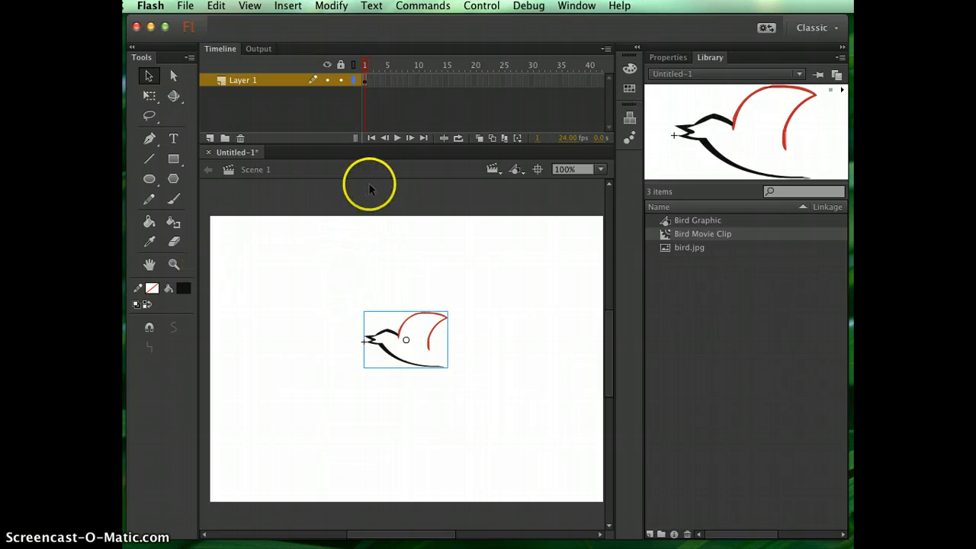
- Test the movie in Flash Professional to watch the bird's wings flap, then close the preview
{"action": "left_click", "coordinate": [481, 5]}
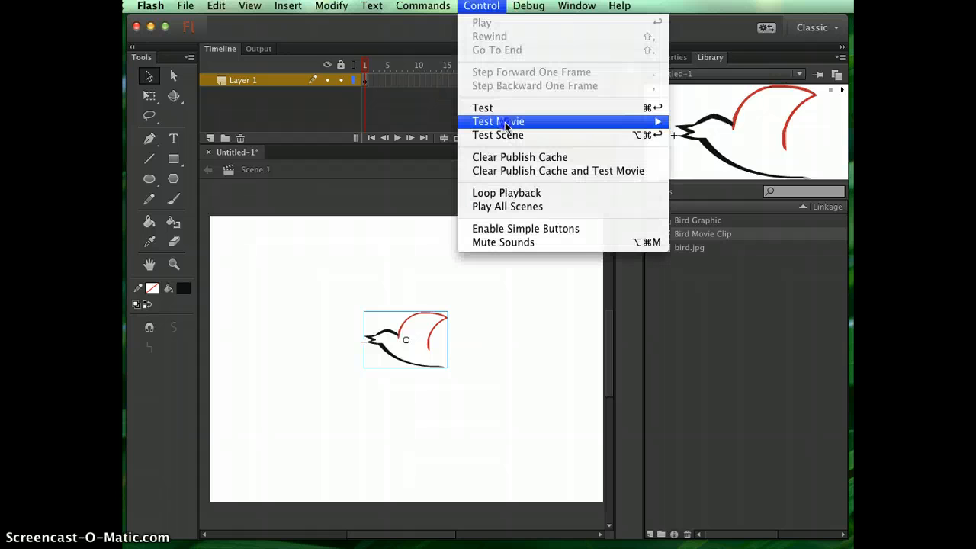
{"action": "mouse_move", "coordinate": [505, 122]}
{"action": "left_click", "coordinate": [761, 122]}
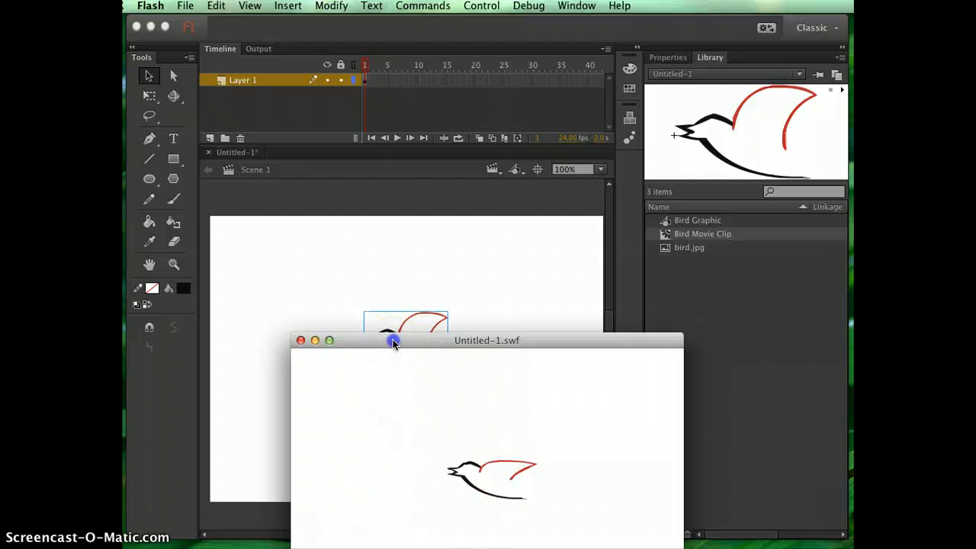
{"action": "left_click_drag", "start_coordinate": [392, 339], "coordinate": [340, 87]}
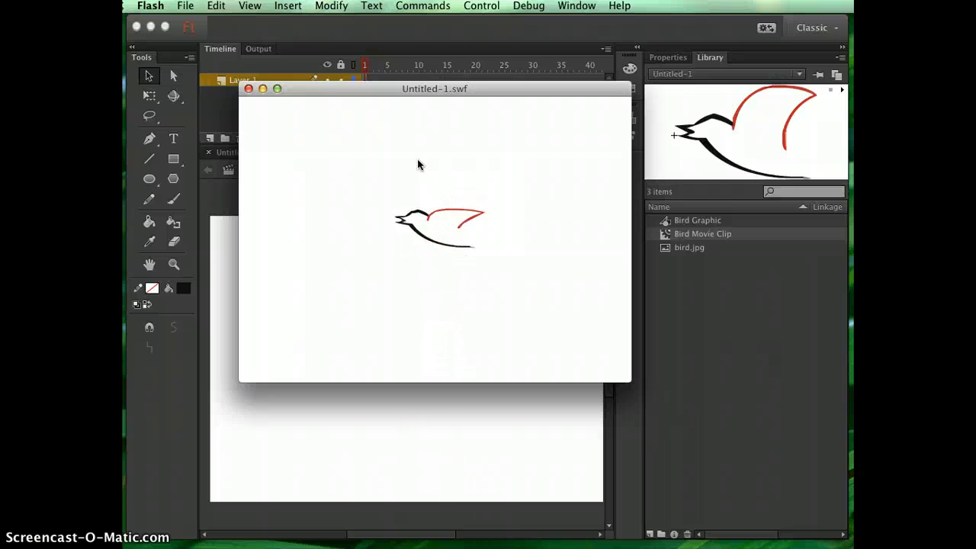
{"action": "left_click", "coordinate": [421, 273]}
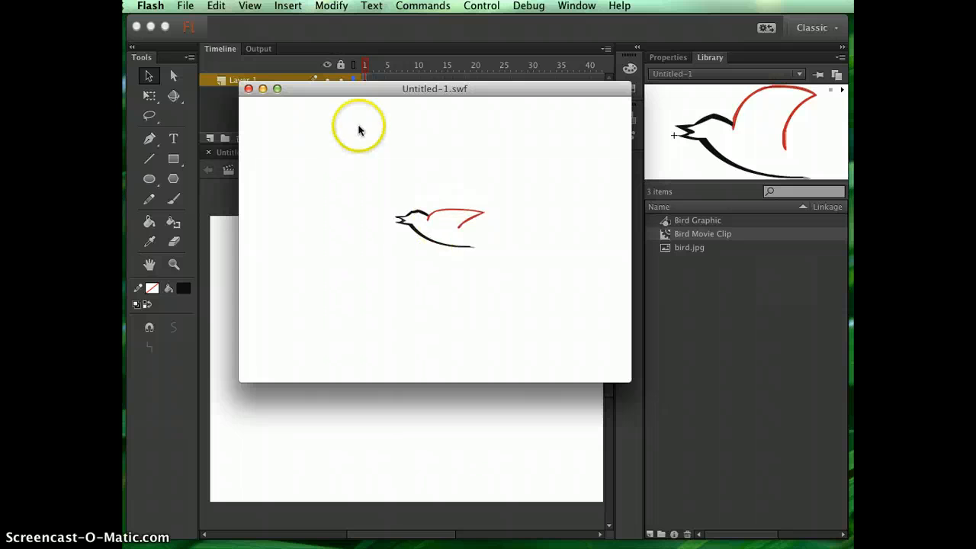
{"action": "left_click", "coordinate": [247, 89]}
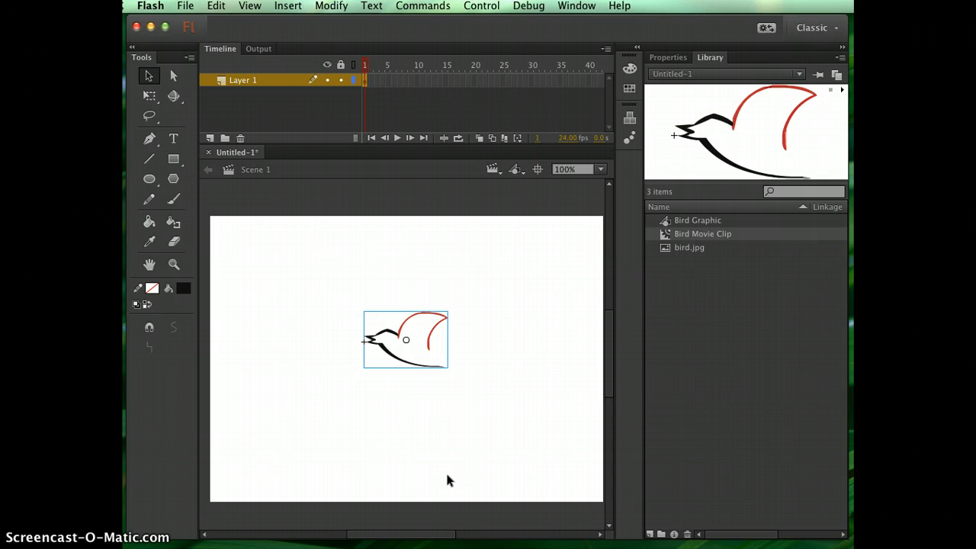
- Open the Bird Movie Clip symbol, scrub back through its frames to frame 1, and return to Scene 1
{"action": "left_click", "coordinate": [381, 321]}
{"action": "double_click", "coordinate": [667, 234]}
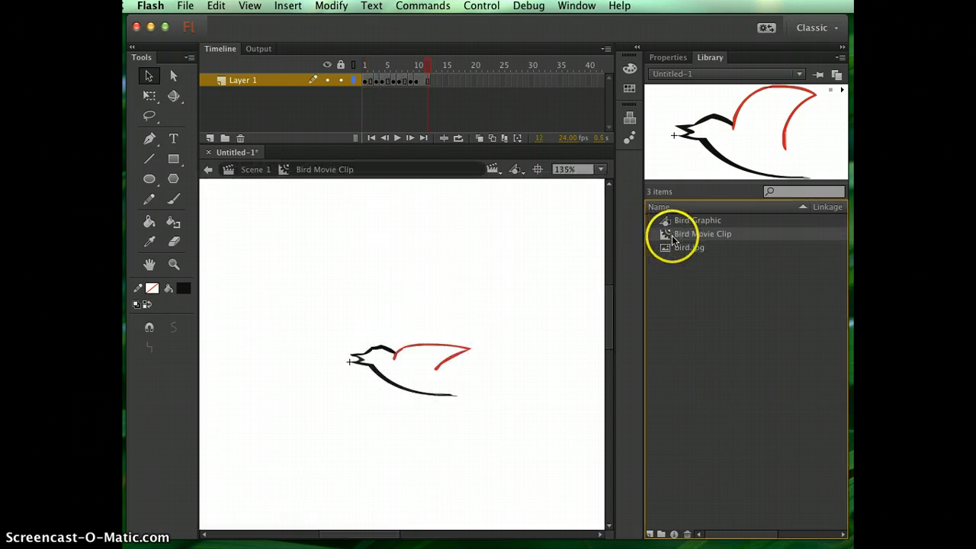
{"action": "left_click_drag", "start_coordinate": [431, 66], "coordinate": [363, 64]}
{"action": "left_click", "coordinate": [255, 169]}
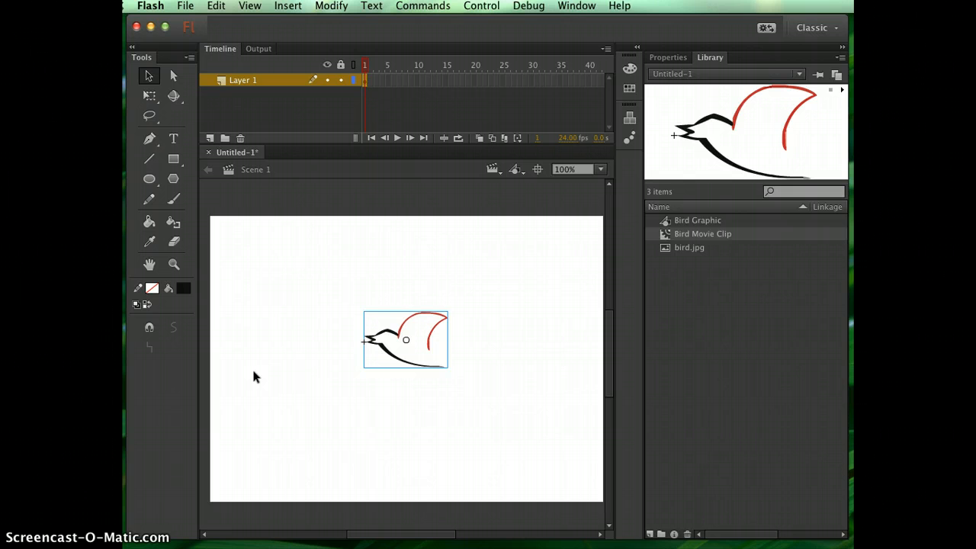
- Set the stage view to 50% and move the bird off the stage, just beyond its right edge
{"action": "key", "text": "super+minus"}
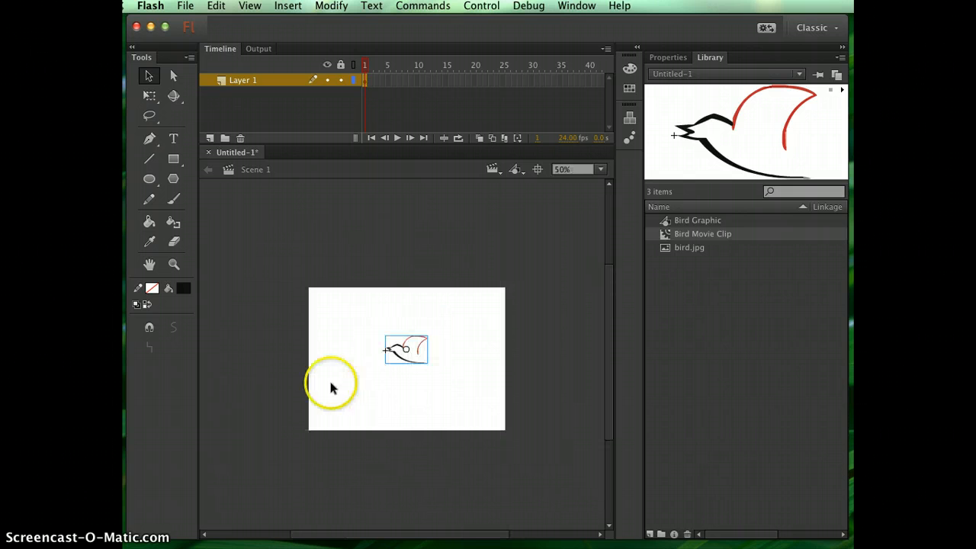
{"action": "left_click", "coordinate": [601, 169]}
{"action": "left_click", "coordinate": [587, 250]}
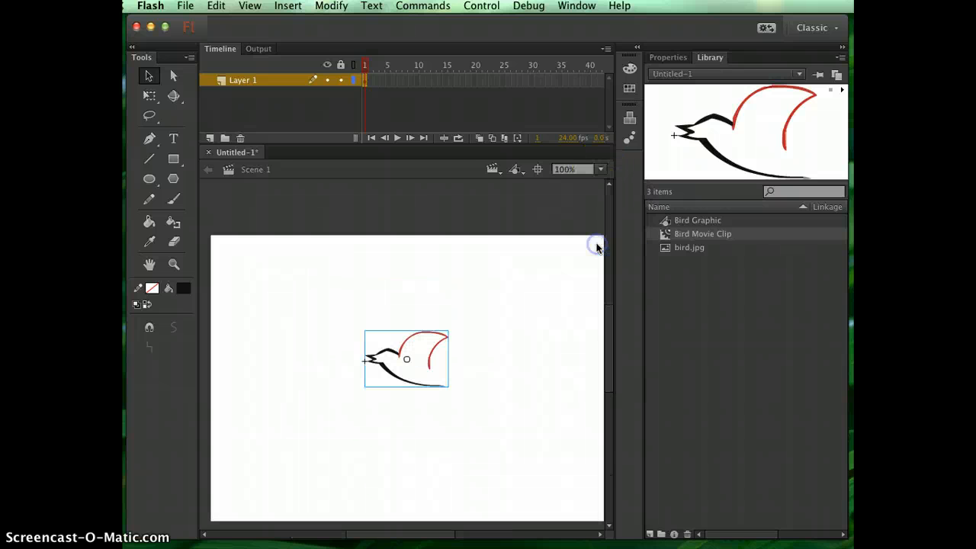
{"action": "left_click", "coordinate": [601, 169]}
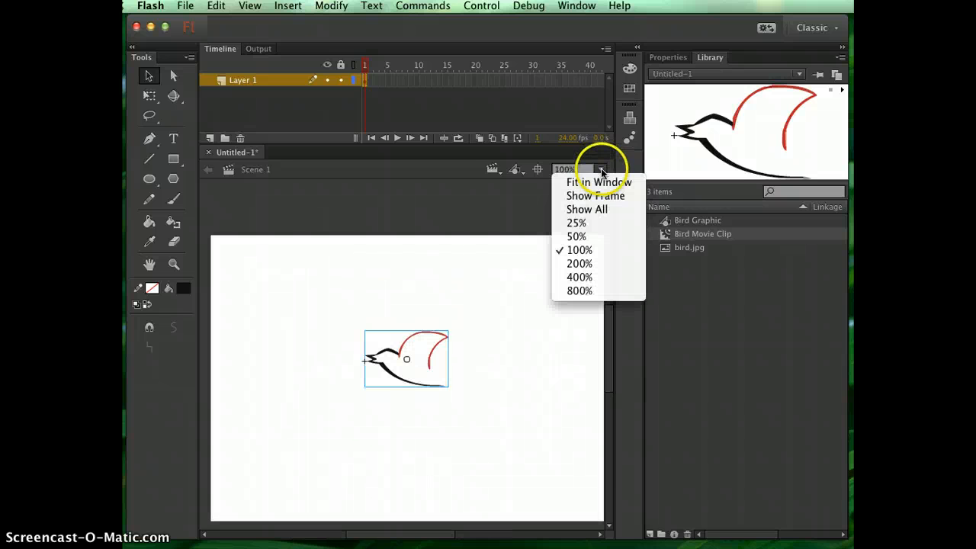
{"action": "left_click", "coordinate": [592, 237]}
{"action": "left_click_drag", "start_coordinate": [409, 344], "coordinate": [539, 364]}
{"action": "left_click", "coordinate": [524, 337]}
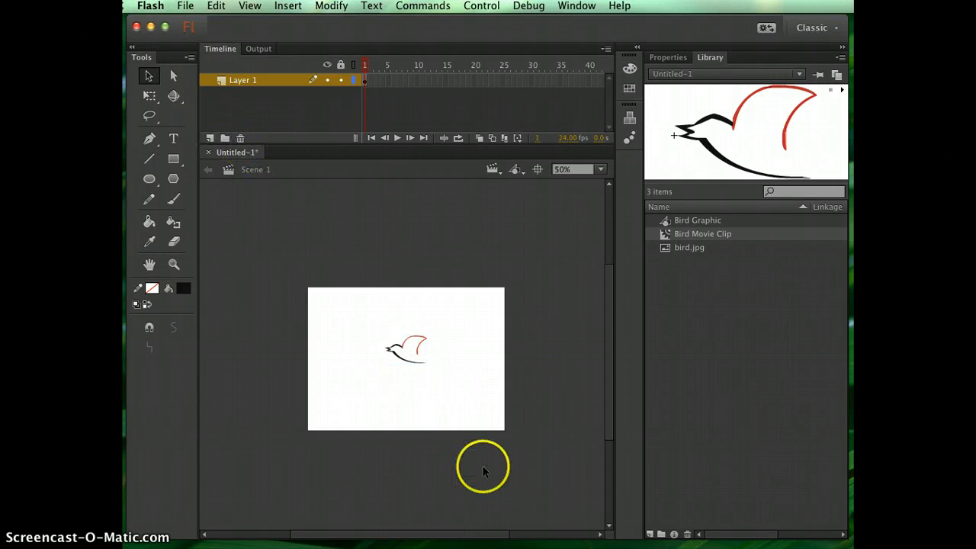
{"action": "left_click", "coordinate": [398, 346]}
{"action": "left_click_drag", "start_coordinate": [401, 349], "coordinate": [545, 352]}
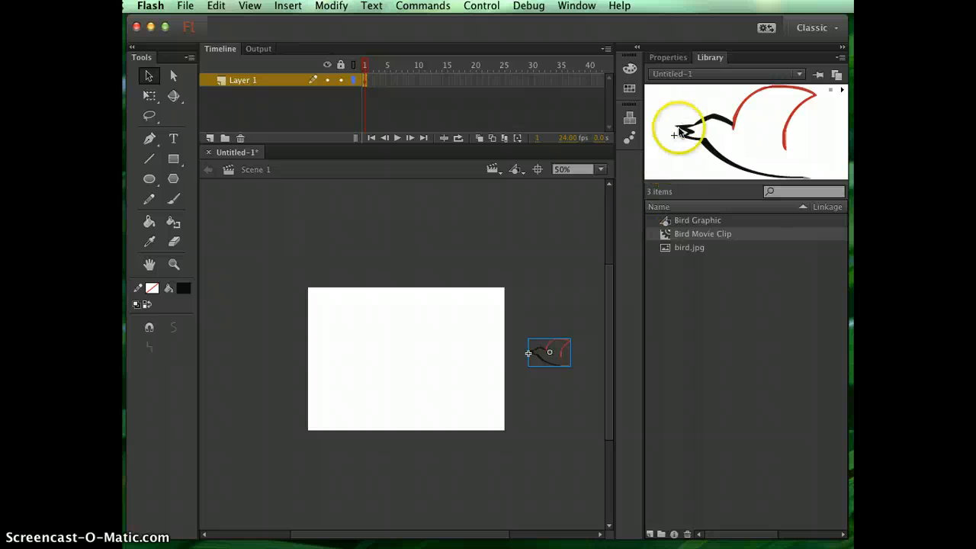
- Extend Layer 1 by inserting a frame at frame 60
{"action": "scroll", "coordinate": [561, 90], "scroll_direction": "right", "scroll_amount": 2}
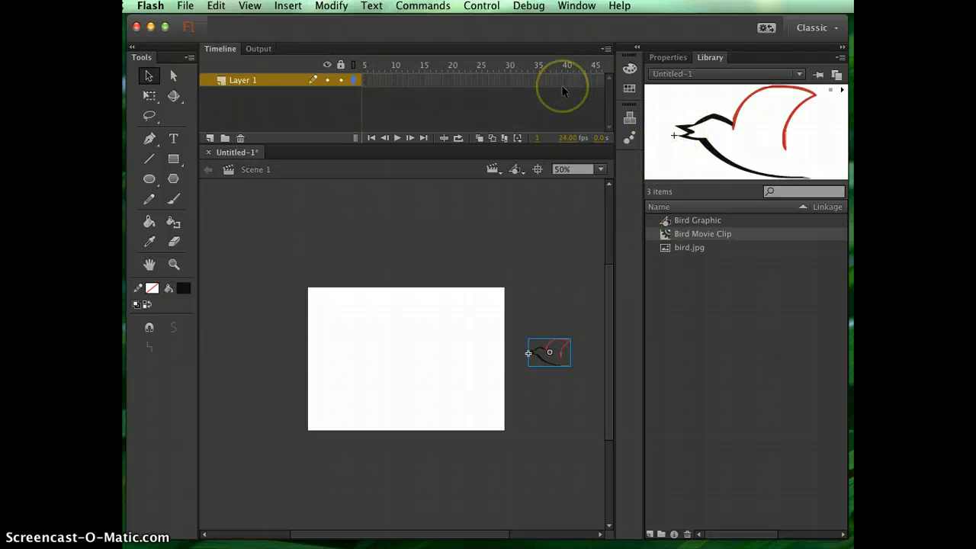
{"action": "scroll", "coordinate": [534, 115], "scroll_direction": "right", "scroll_amount": 6}
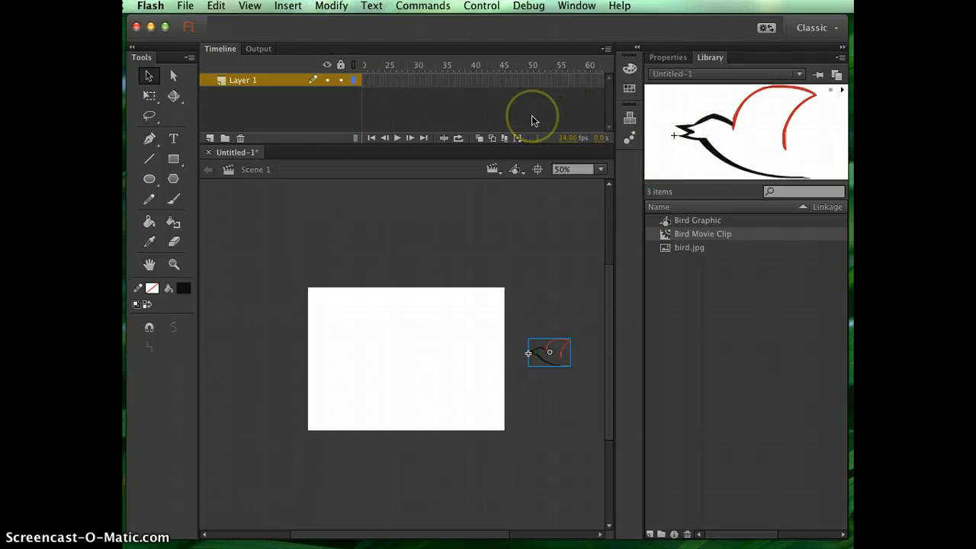
{"action": "left_click", "coordinate": [588, 81]}
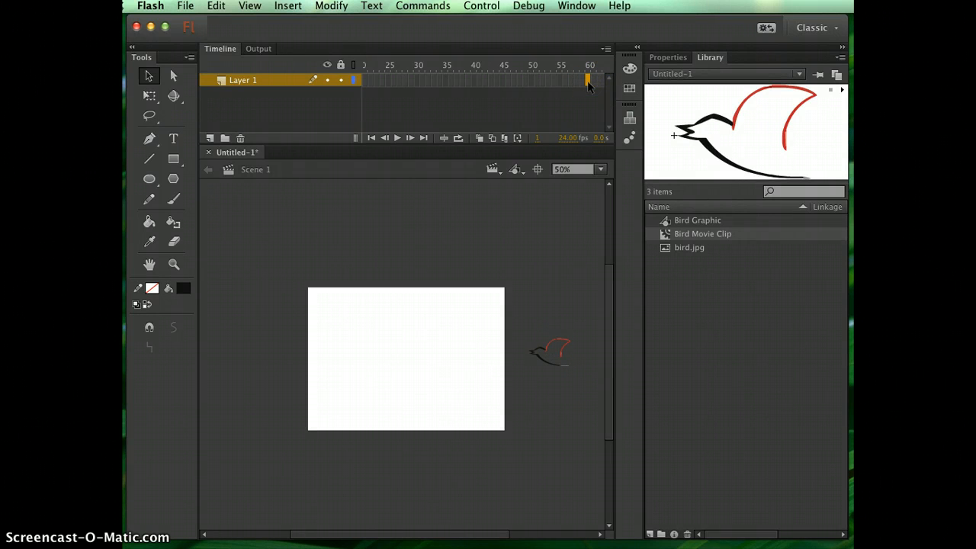
{"action": "right_click", "coordinate": [588, 83]}
{"action": "left_click", "coordinate": [635, 159]}
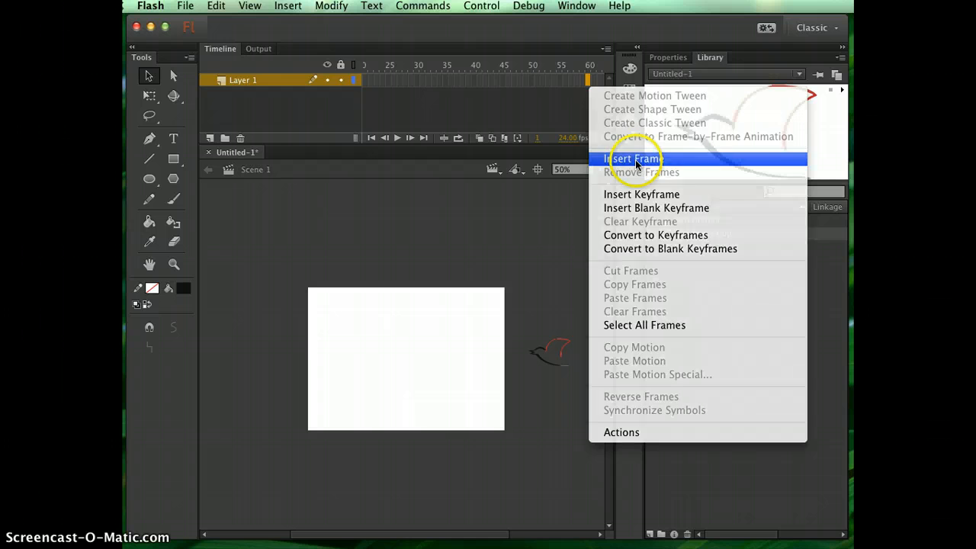
- Create a motion tween on the bird's frame span in Layer 1
{"action": "left_click", "coordinate": [508, 81]}
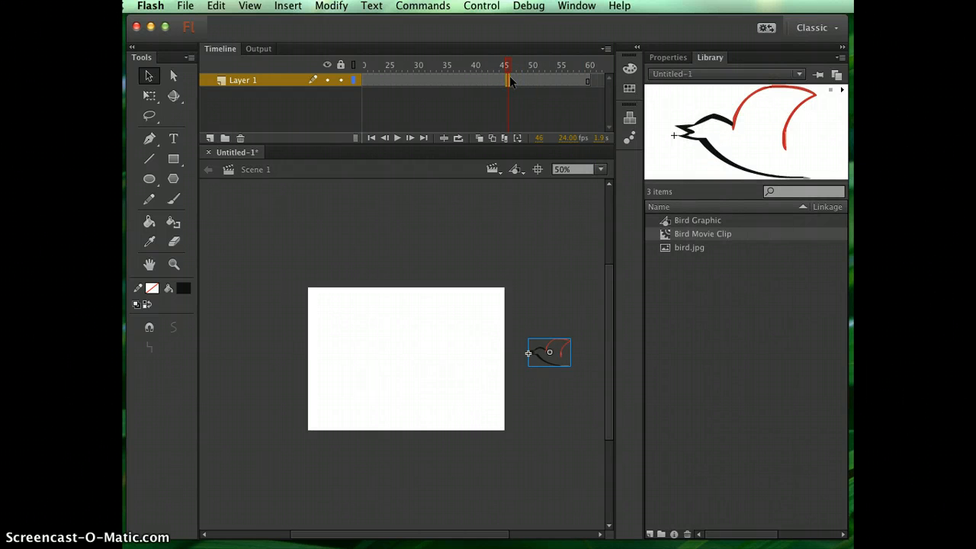
{"action": "right_click", "coordinate": [509, 77]}
{"action": "left_click", "coordinate": [526, 89]}
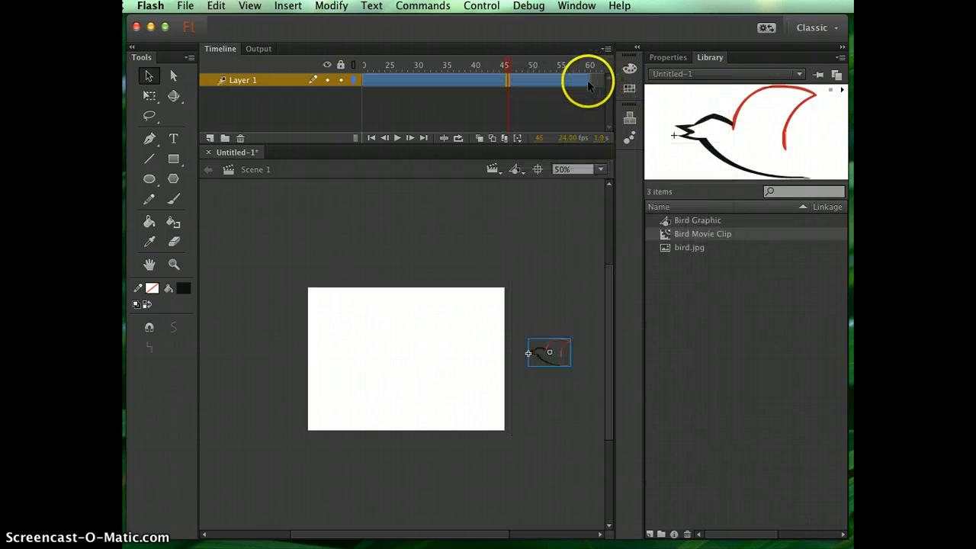
- At frame 60, move the bird straight across the stage to just beyond its left edge
{"action": "left_click", "coordinate": [588, 82]}
{"action": "left_click", "coordinate": [548, 351]}
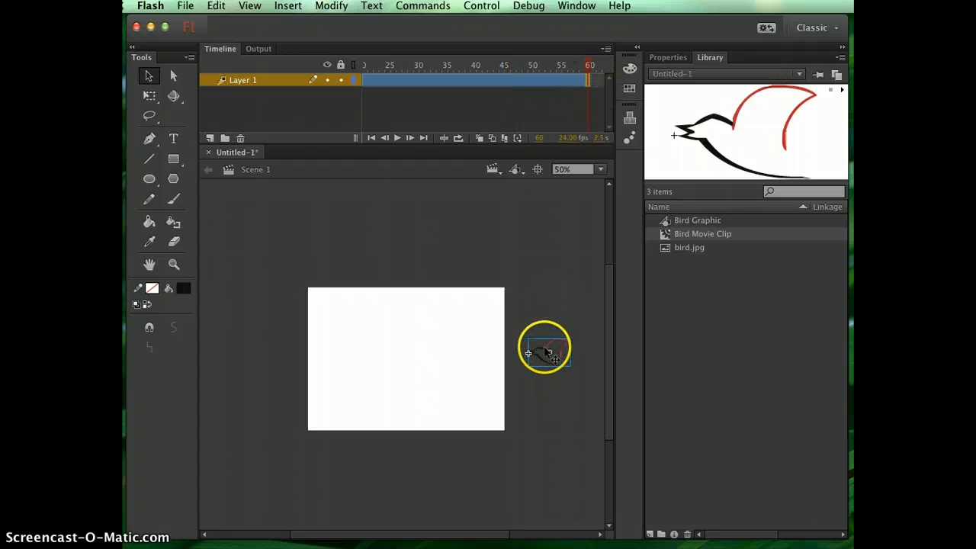
{"action": "left_click_drag", "start_coordinate": [545, 348], "coordinate": [268, 352]}
{"action": "left_click", "coordinate": [456, 248]}
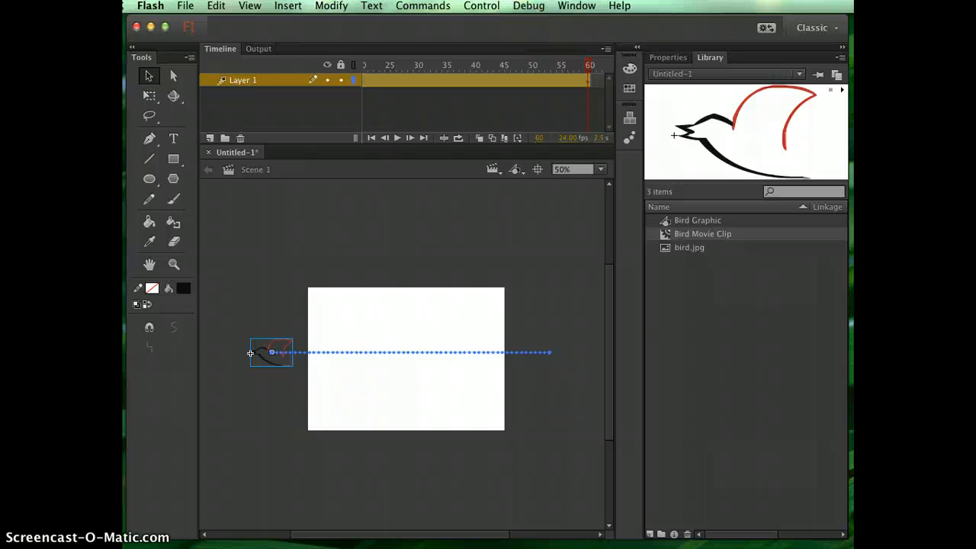
- Test the movie in Flash Professional to watch the bird's flight, close the preview and deselect the bird
{"action": "left_click", "coordinate": [481, 6]}
{"action": "mouse_move", "coordinate": [515, 124]}
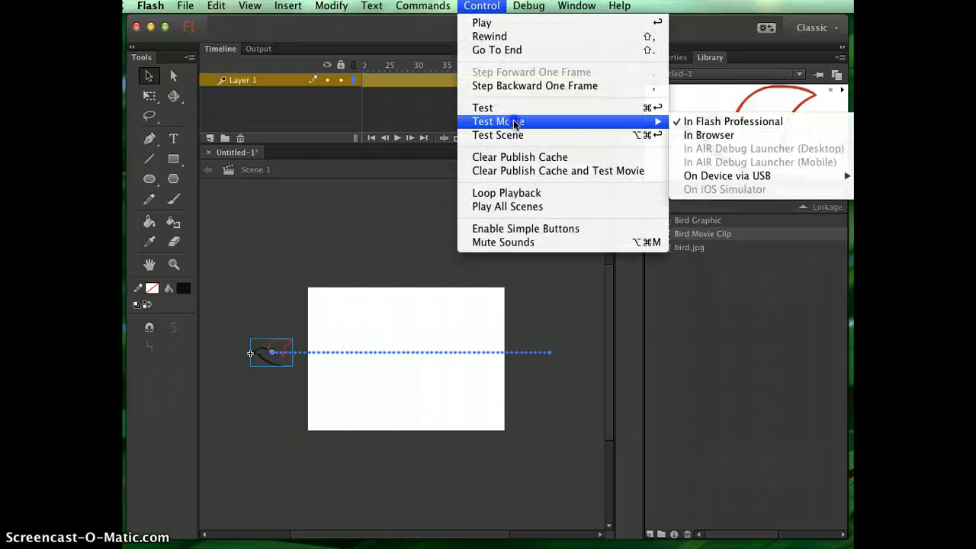
{"action": "left_click", "coordinate": [732, 128]}
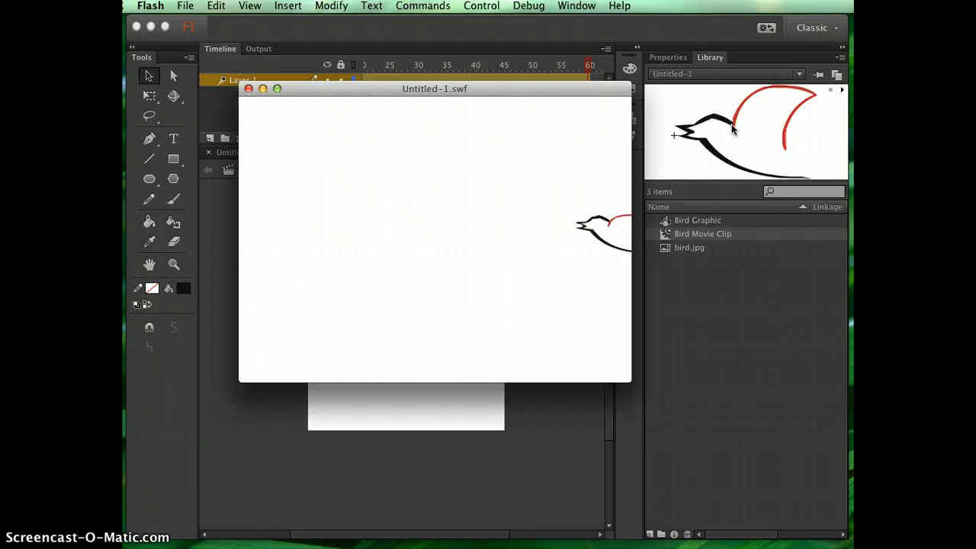
{"action": "left_click", "coordinate": [248, 89]}
{"action": "left_click", "coordinate": [264, 262]}
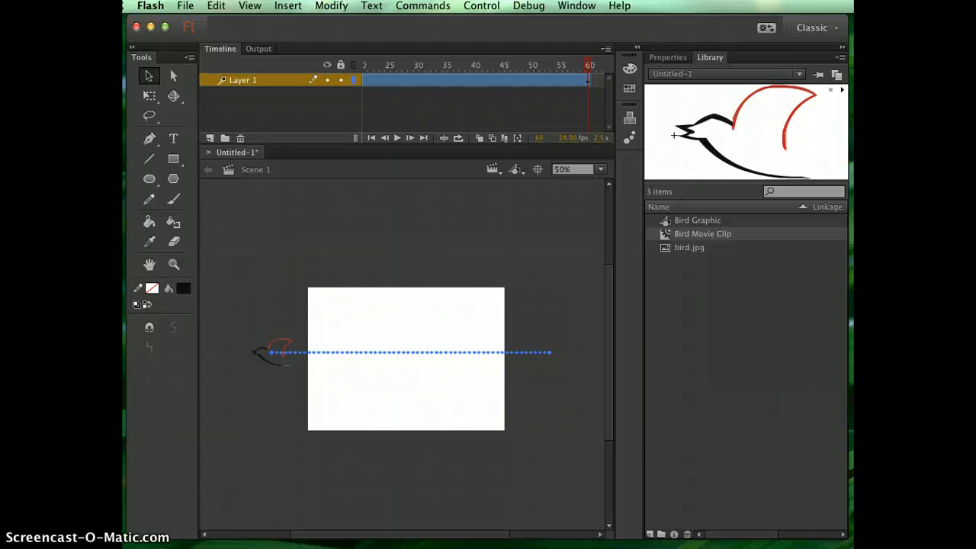
- Add a new layer above Layer 1 and insert a keyframe at its frame 30
{"action": "left_click", "coordinate": [211, 140]}
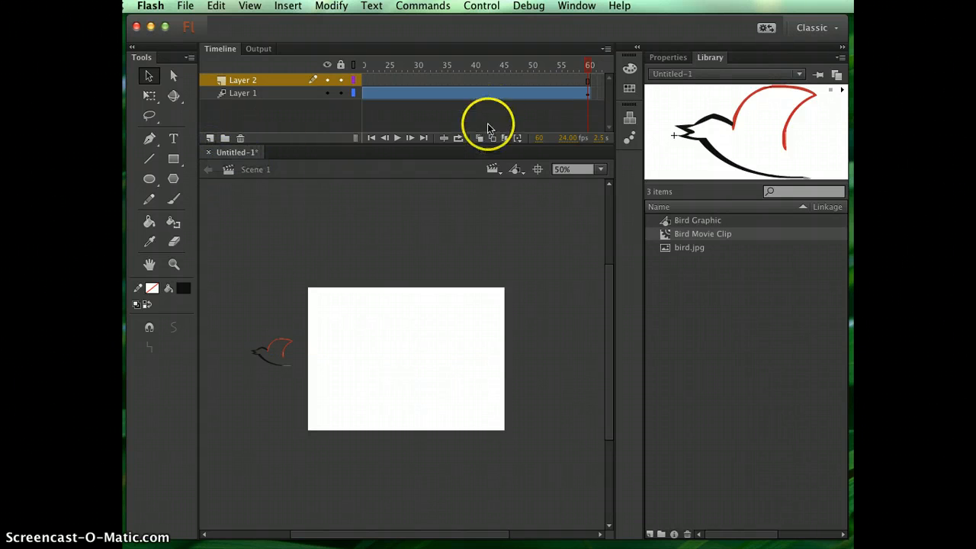
{"action": "scroll", "coordinate": [428, 121], "scroll_direction": "left", "scroll_amount": 5}
{"action": "scroll", "coordinate": [428, 121], "scroll_direction": "right", "scroll_amount": 5}
{"action": "scroll", "coordinate": [428, 121], "scroll_direction": "left", "scroll_amount": 3}
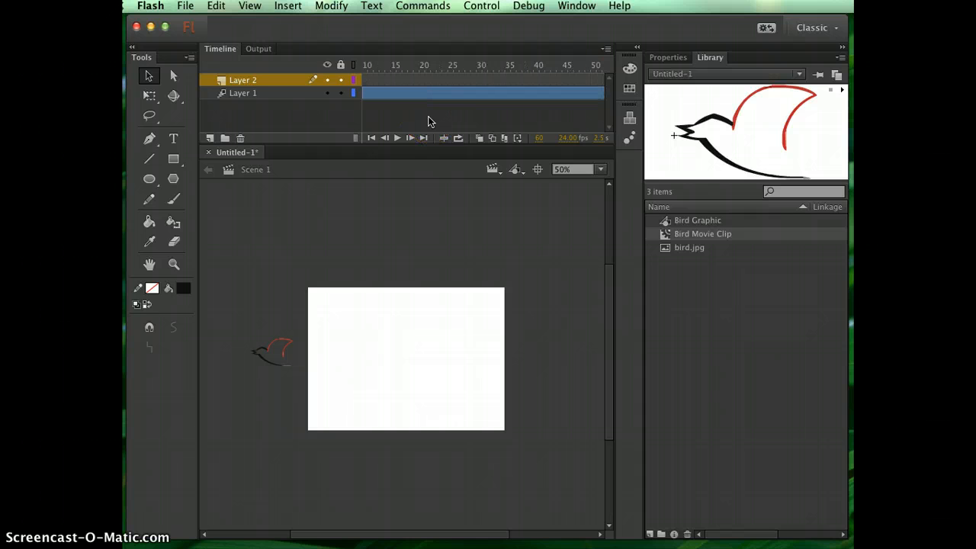
{"action": "left_click", "coordinate": [483, 81]}
{"action": "right_click", "coordinate": [480, 77]}
{"action": "left_click", "coordinate": [511, 191]}
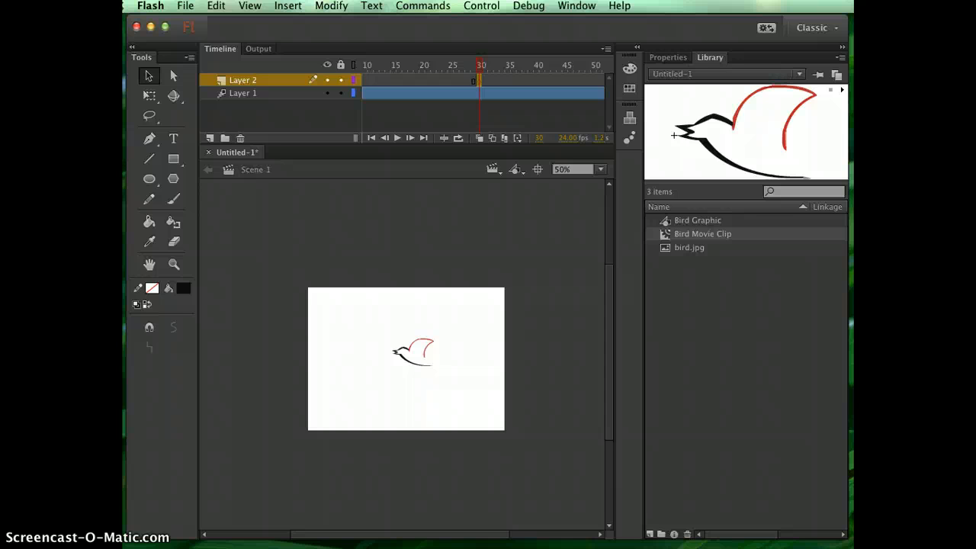
- Place a second Bird Movie Clip instance off the stage's right edge, lower than the first bird's path
{"action": "key", "text": "super+Tab"}
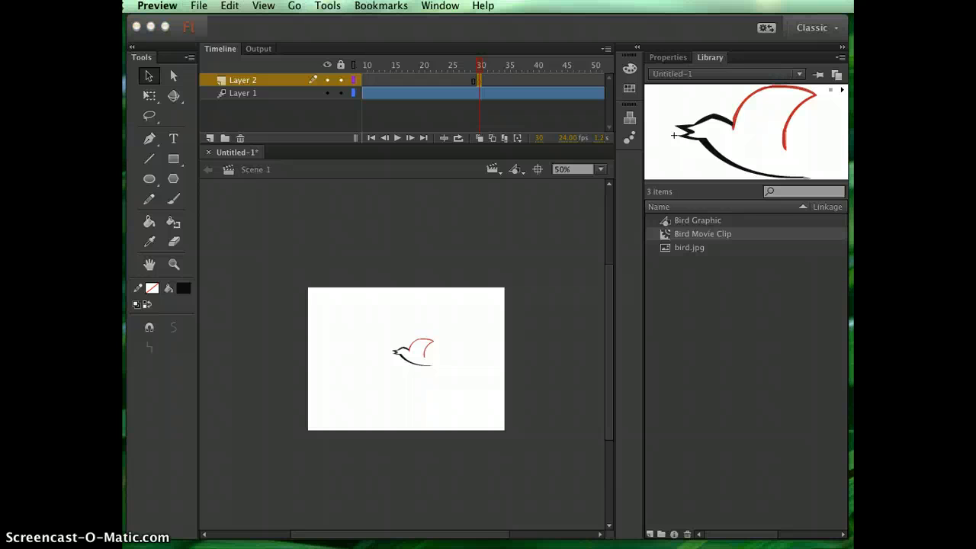
{"action": "left_click", "coordinate": [664, 233]}
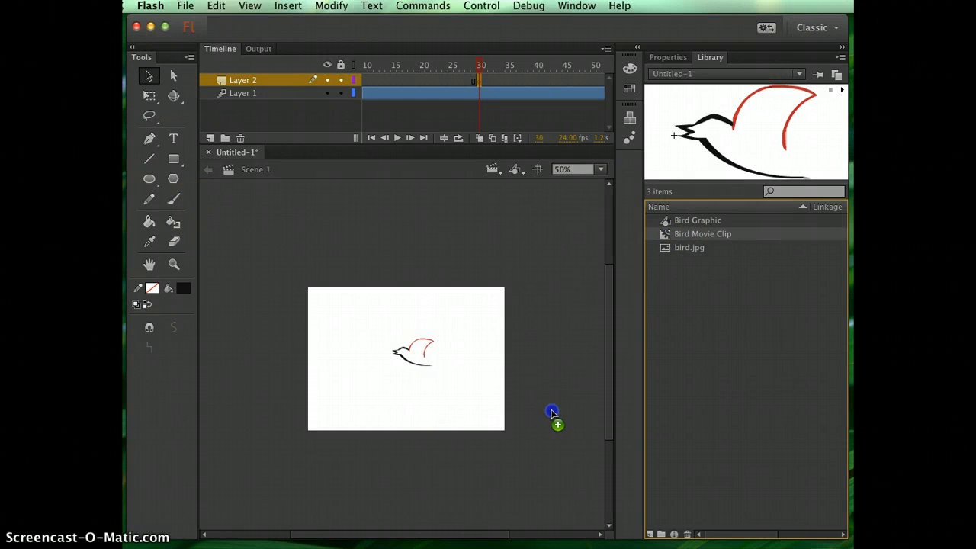
{"action": "left_click_drag", "start_coordinate": [552, 412], "coordinate": [543, 402]}
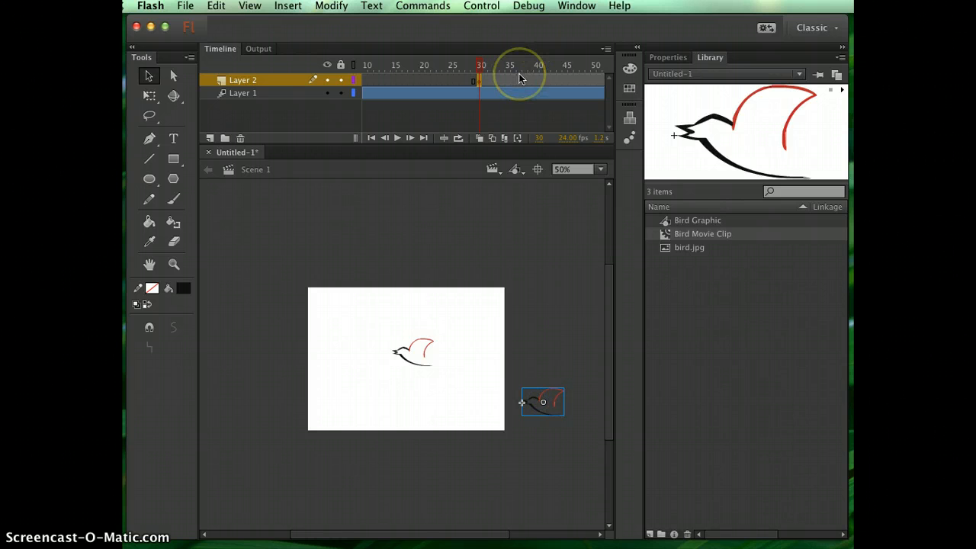
- Extend Layer 2 by inserting a frame at frame 90
{"action": "scroll", "coordinate": [519, 79], "scroll_direction": "right", "scroll_amount": 5}
{"action": "scroll", "coordinate": [577, 87], "scroll_direction": "right", "scroll_amount": 2}
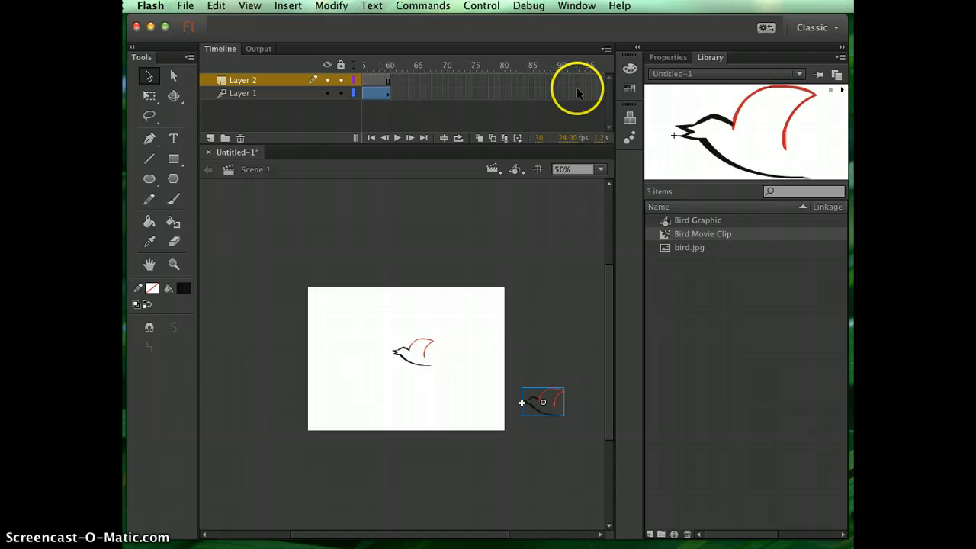
{"action": "left_click", "coordinate": [558, 80]}
{"action": "right_click", "coordinate": [557, 78]}
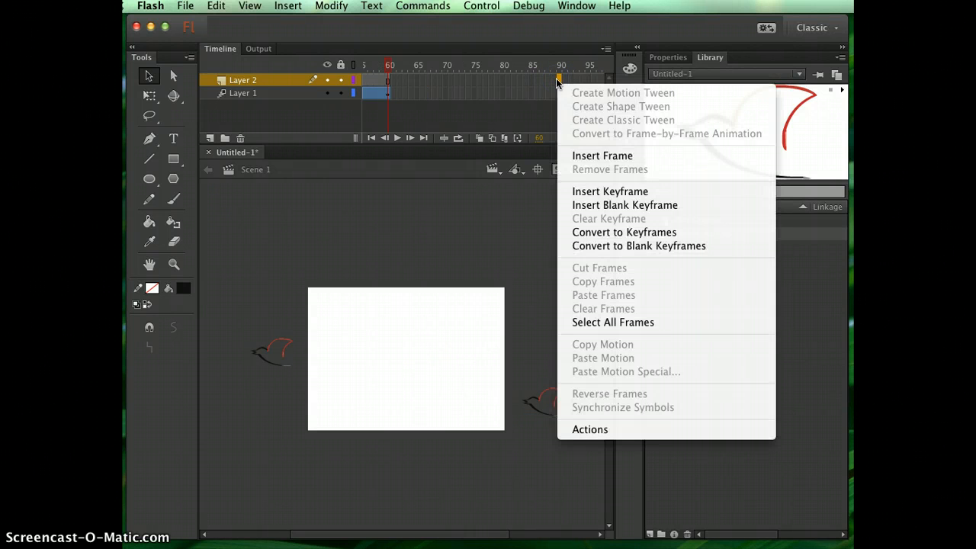
{"action": "left_click", "coordinate": [588, 152]}
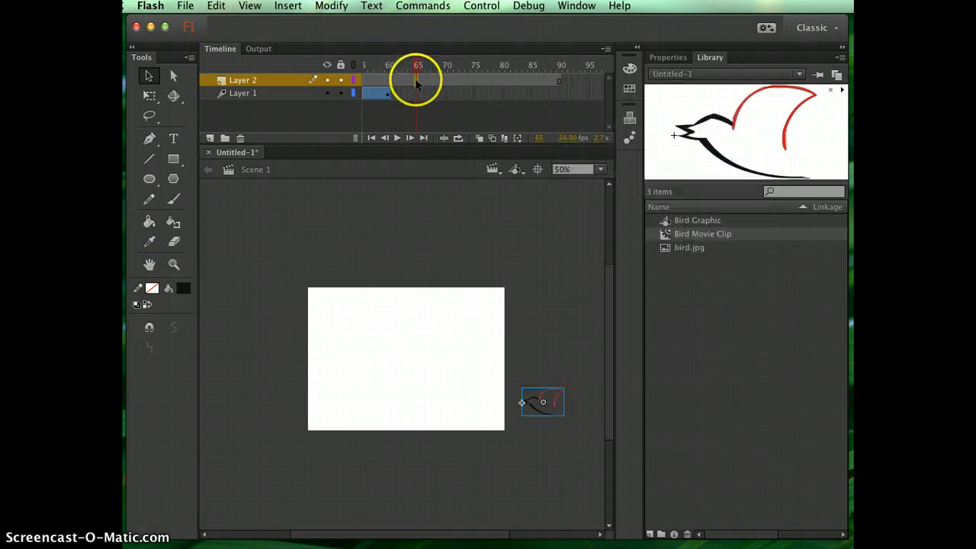
- Create a motion tween on Layer 2 and move the bird straight across to beyond the stage's left edge at frame 90
{"action": "right_click", "coordinate": [417, 81]}
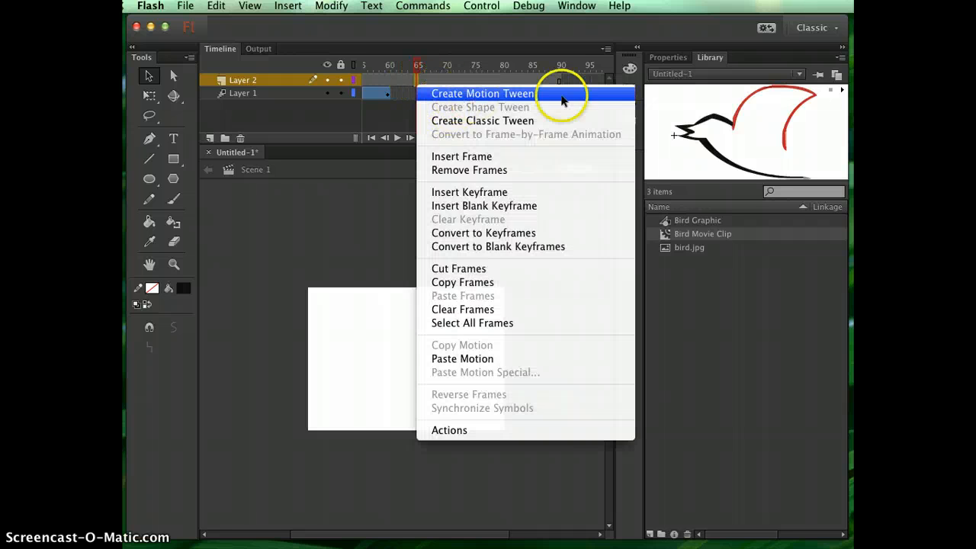
{"action": "left_click", "coordinate": [560, 92]}
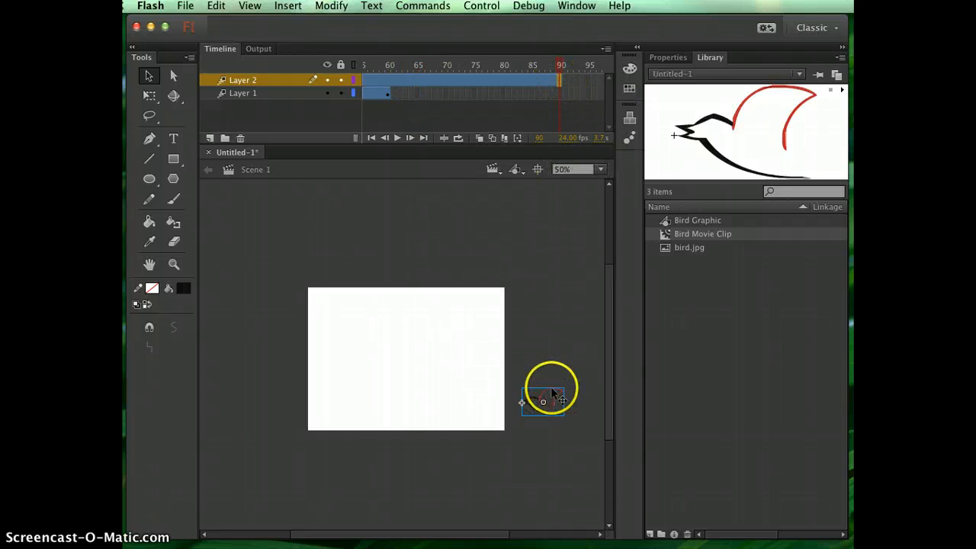
{"action": "left_click_drag", "start_coordinate": [544, 398], "coordinate": [284, 408]}
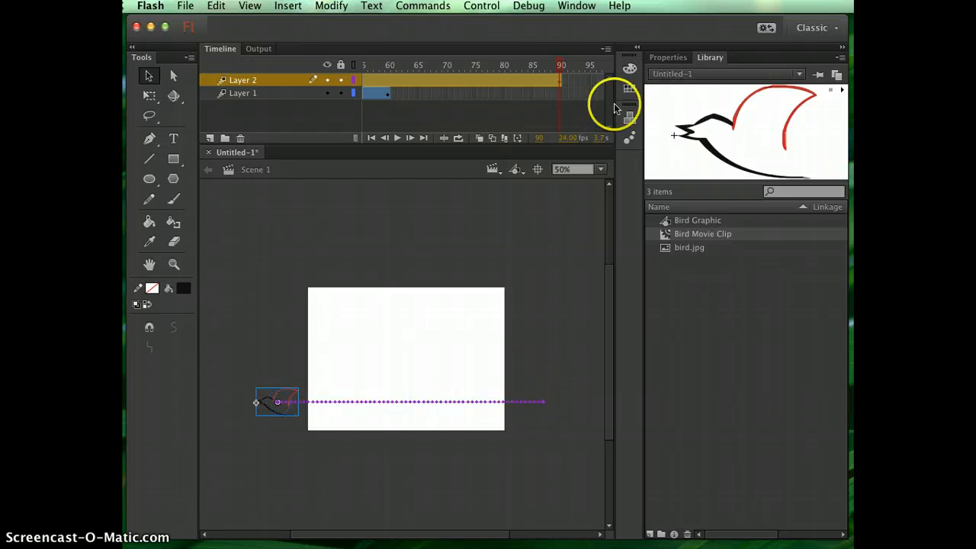
- Scrub the timeline between about frames 41 and 90 to check how the two birds' flights overlap
{"action": "left_click_drag", "start_coordinate": [562, 68], "coordinate": [378, 79]}
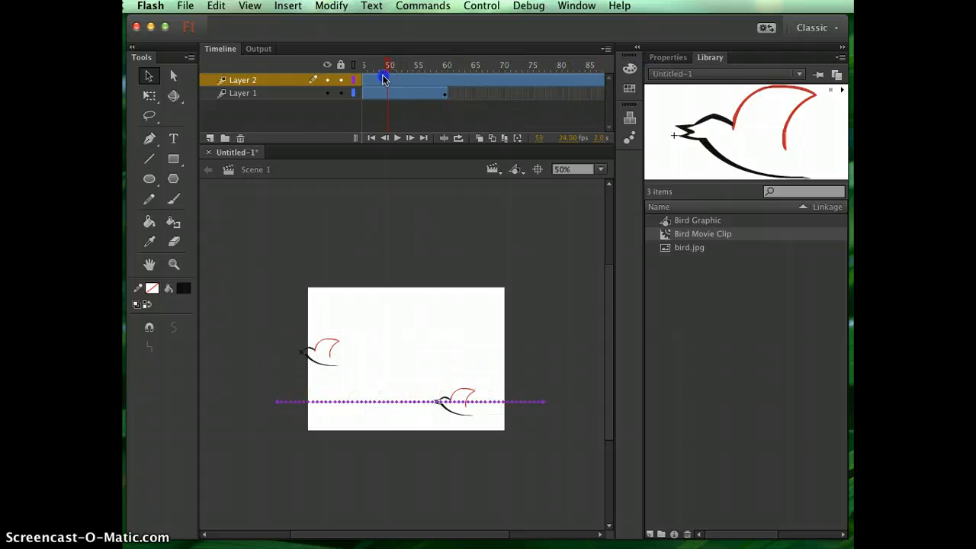
{"action": "left_click", "coordinate": [379, 79]}
{"action": "key", "text": "super+1"}
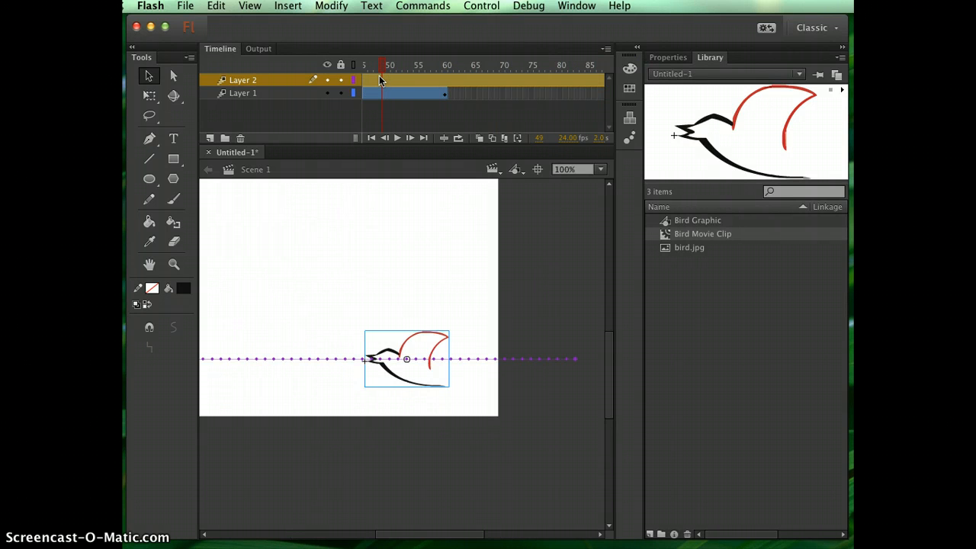
{"action": "left_click", "coordinate": [379, 66]}
{"action": "left_click_drag", "start_coordinate": [383, 66], "coordinate": [408, 72]}
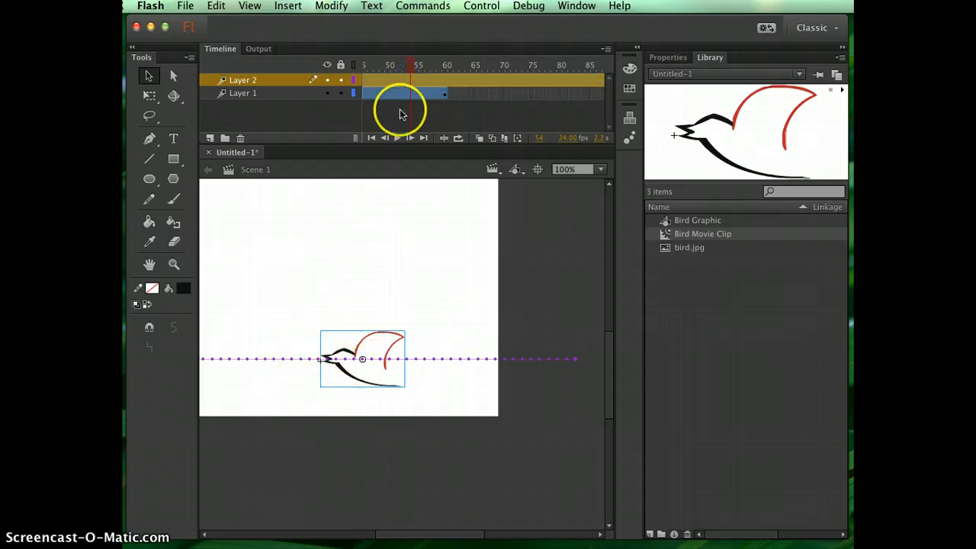
{"action": "left_click_drag", "start_coordinate": [413, 67], "coordinate": [593, 105]}
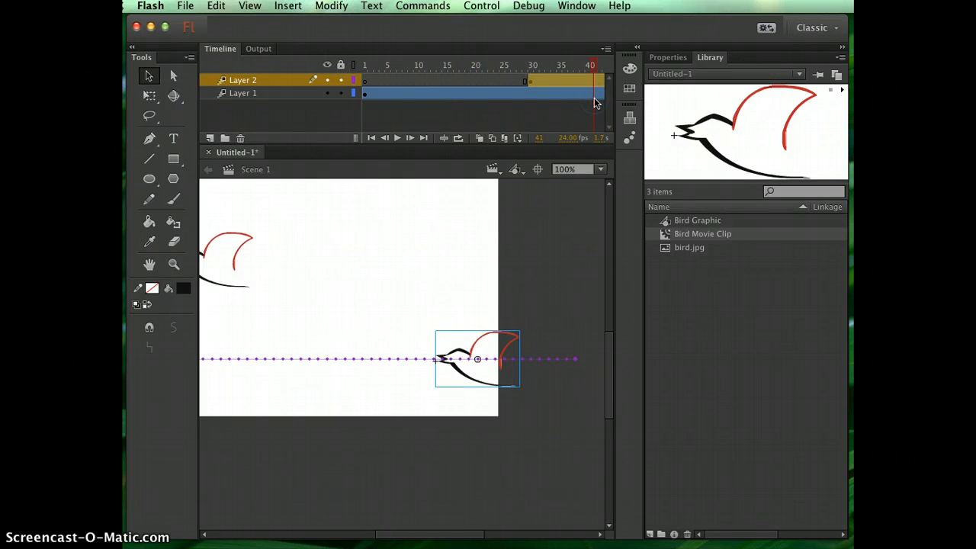
- Test the movie in Flash Professional to watch both birds fly, and close the preview
{"action": "left_click", "coordinate": [481, 6]}
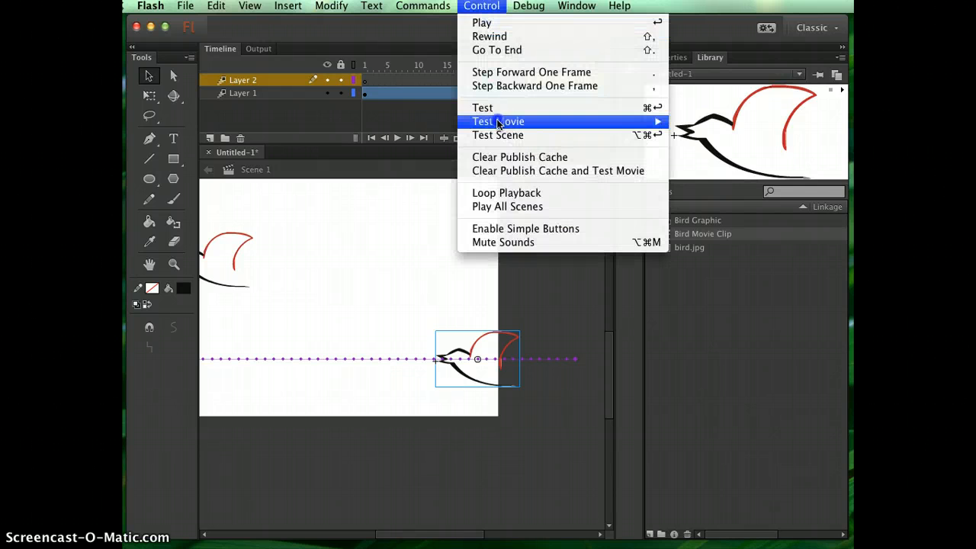
{"action": "mouse_move", "coordinate": [653, 117]}
{"action": "left_click", "coordinate": [709, 121]}
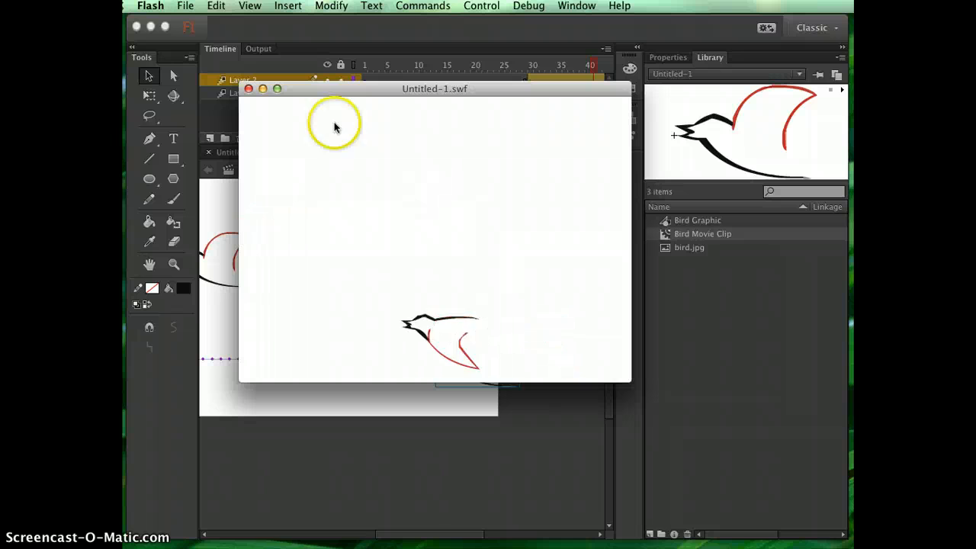
{"action": "left_click", "coordinate": [249, 89]}
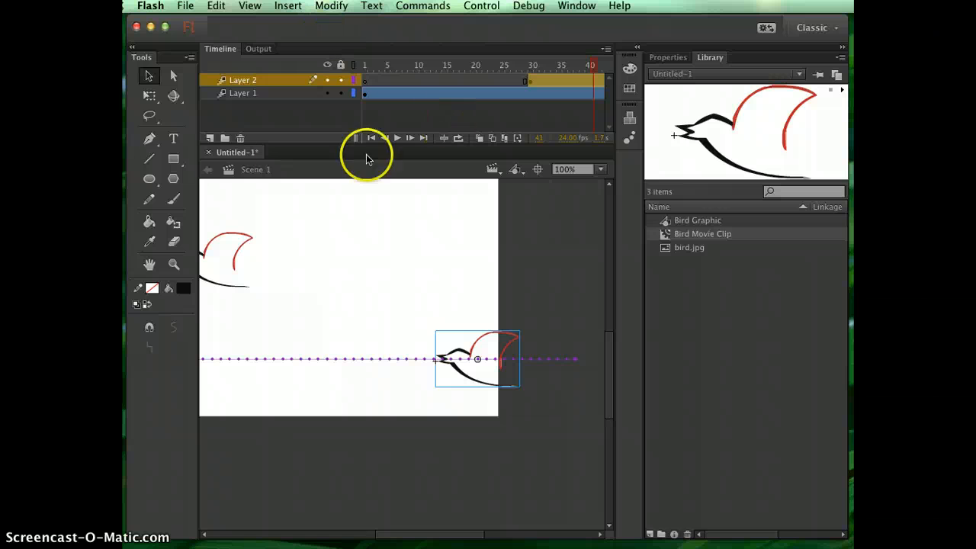
- Add a new layer above Layer 2 and insert a keyframe at its frame 60
{"action": "left_click", "coordinate": [210, 139]}
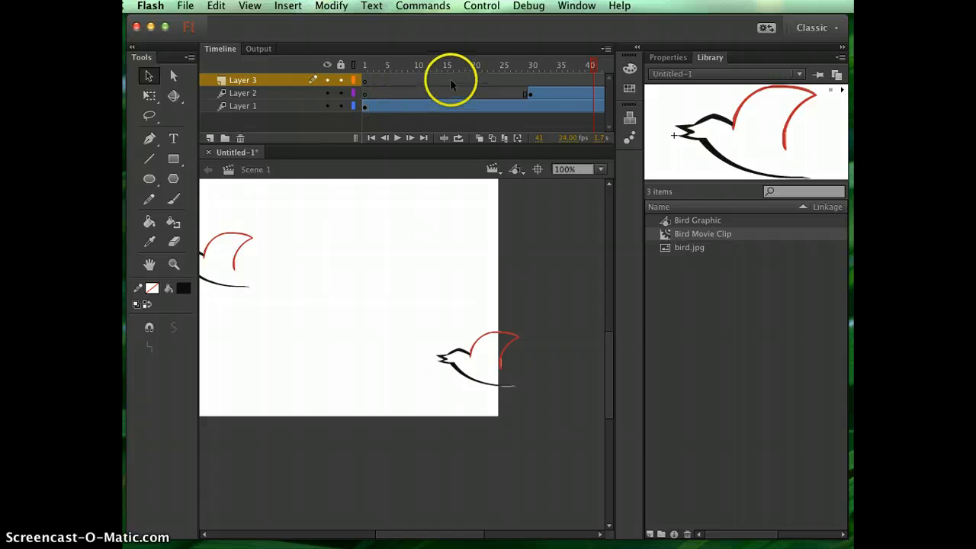
{"action": "scroll", "coordinate": [493, 81], "scroll_direction": "right", "scroll_amount": 3}
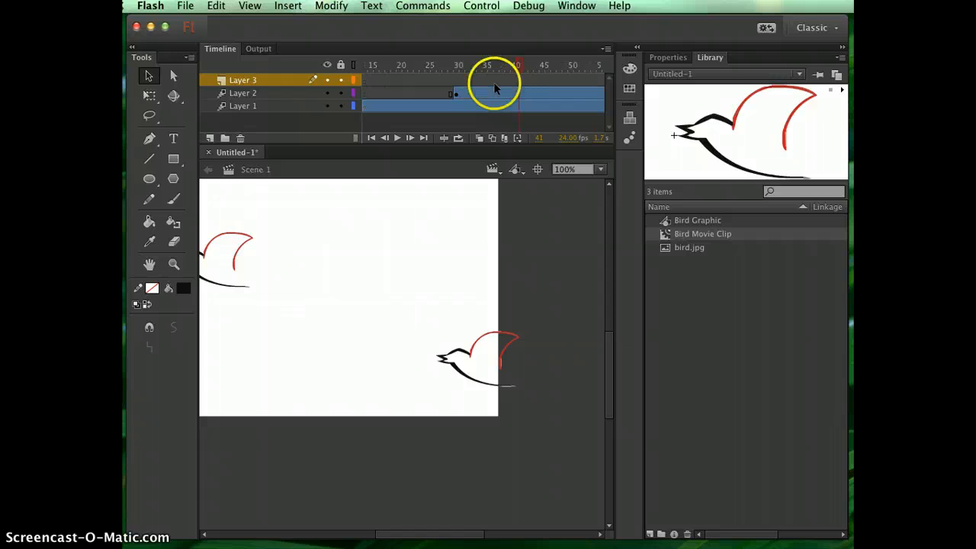
{"action": "scroll", "coordinate": [576, 78], "scroll_direction": "right", "scroll_amount": 5}
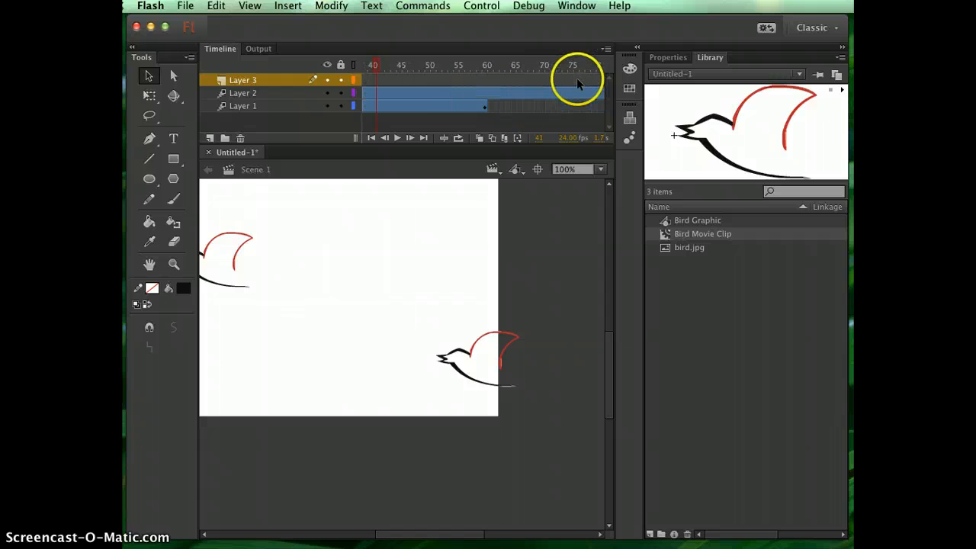
{"action": "left_click", "coordinate": [486, 80]}
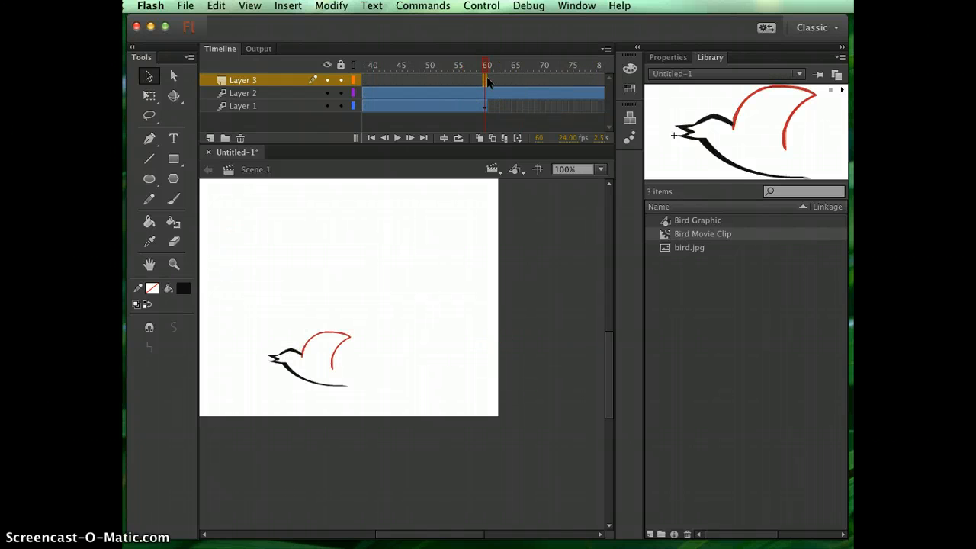
{"action": "right_click", "coordinate": [487, 78]}
{"action": "left_click", "coordinate": [530, 189]}
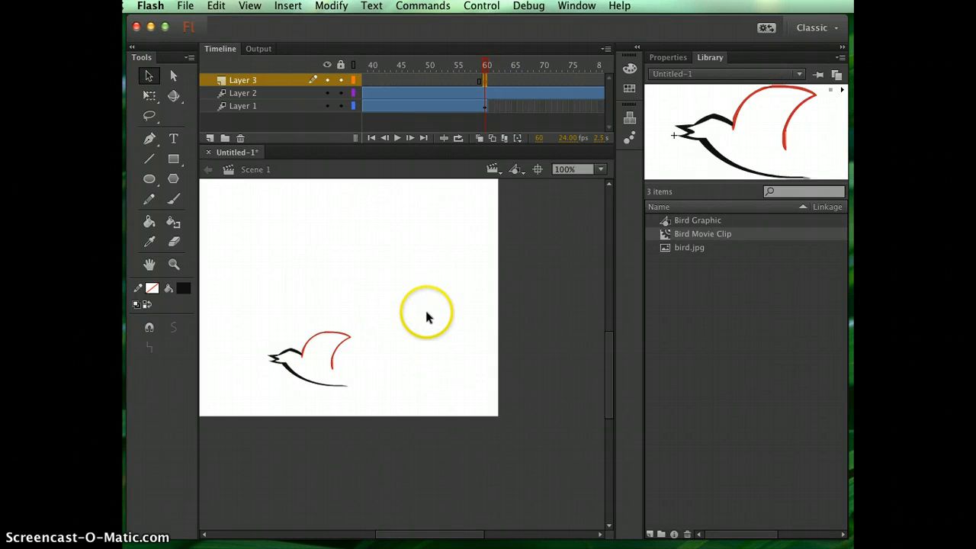
- Place a third Bird Movie Clip instance off the stage's left edge, above the first bird's path
{"action": "key", "text": "space"}
{"action": "left_click_drag", "start_coordinate": [419, 309], "coordinate": [526, 385]}
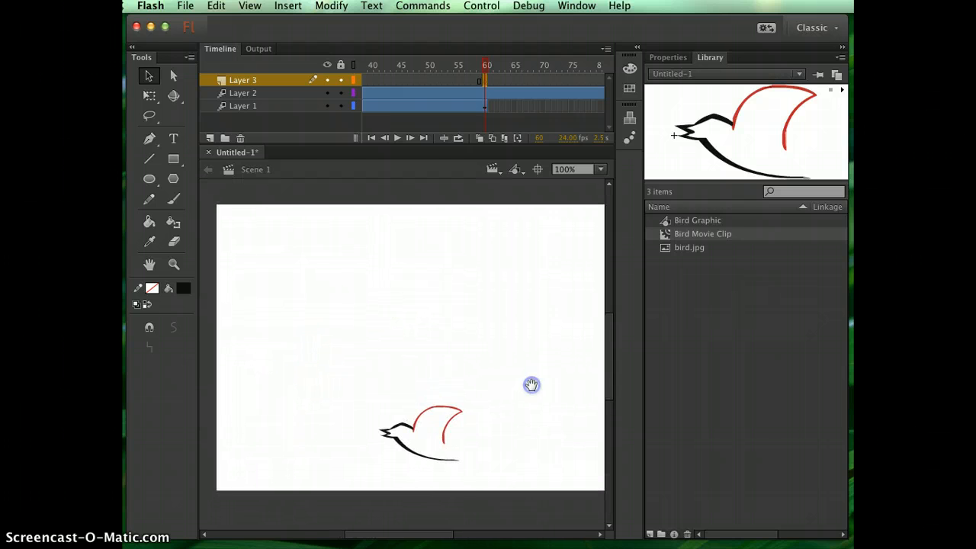
{"action": "key", "text": "super+minus"}
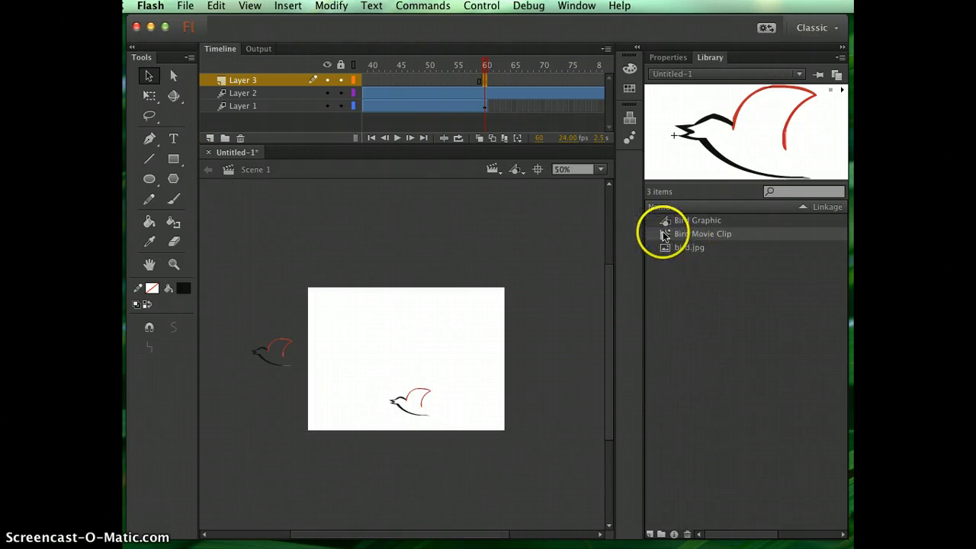
{"action": "left_click_drag", "start_coordinate": [663, 232], "coordinate": [286, 302]}
{"action": "left_click", "coordinate": [269, 302]}
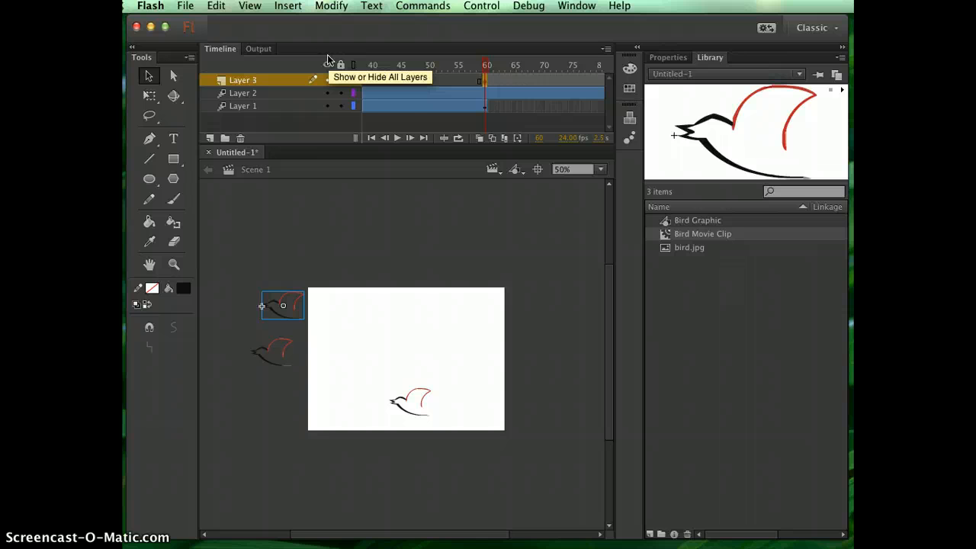
- Flip the new Layer 3 bird horizontally so that it faces the stage
{"action": "left_click", "coordinate": [302, 228]}
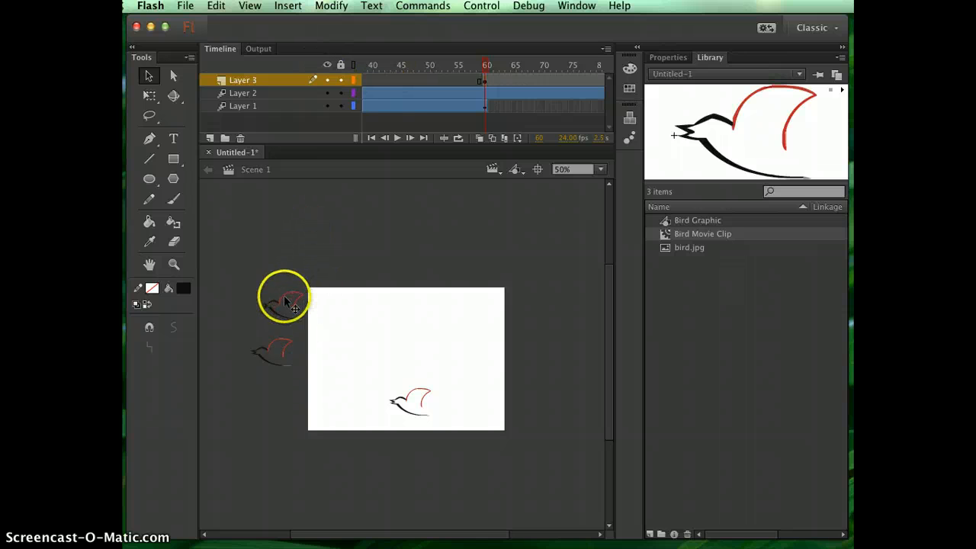
{"action": "left_click", "coordinate": [283, 295]}
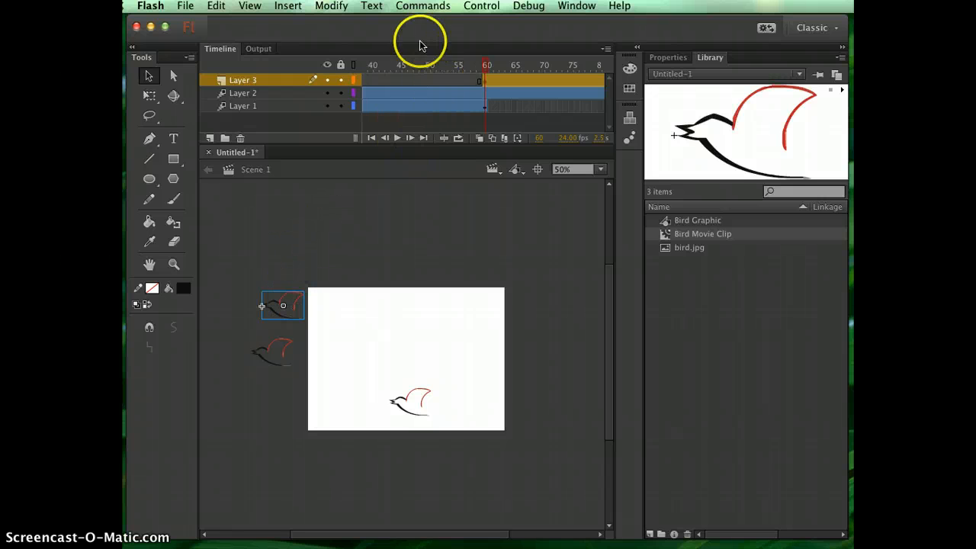
{"action": "left_click", "coordinate": [371, 7]}
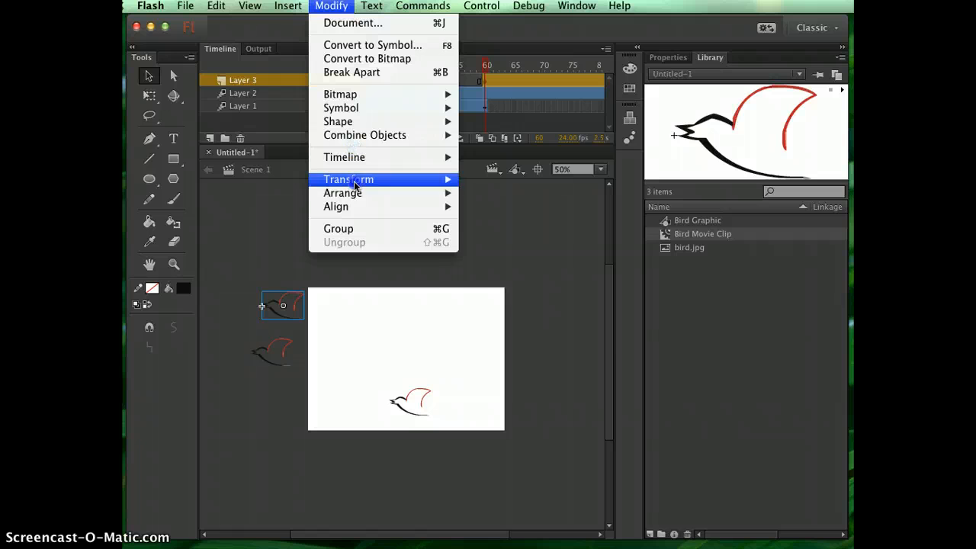
{"action": "mouse_move", "coordinate": [355, 185]}
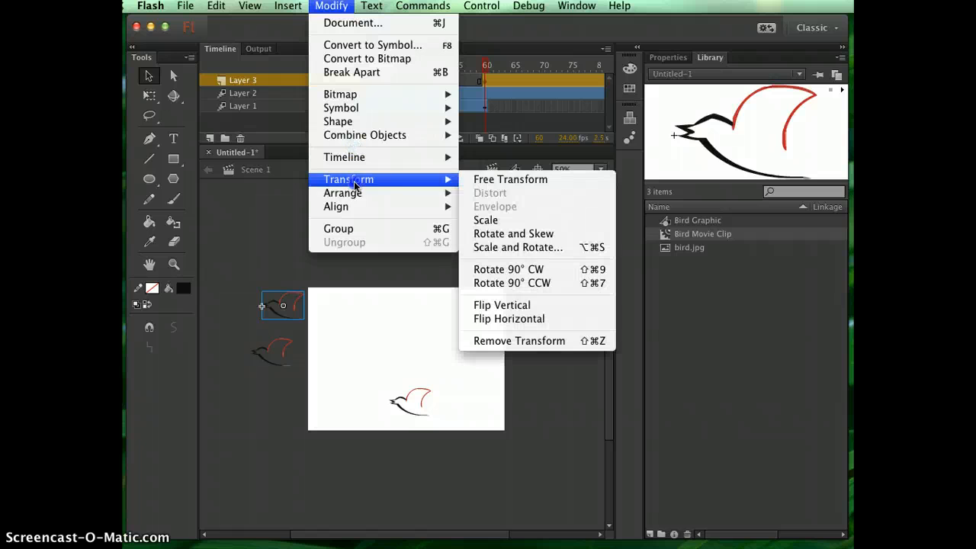
{"action": "left_click", "coordinate": [508, 319]}
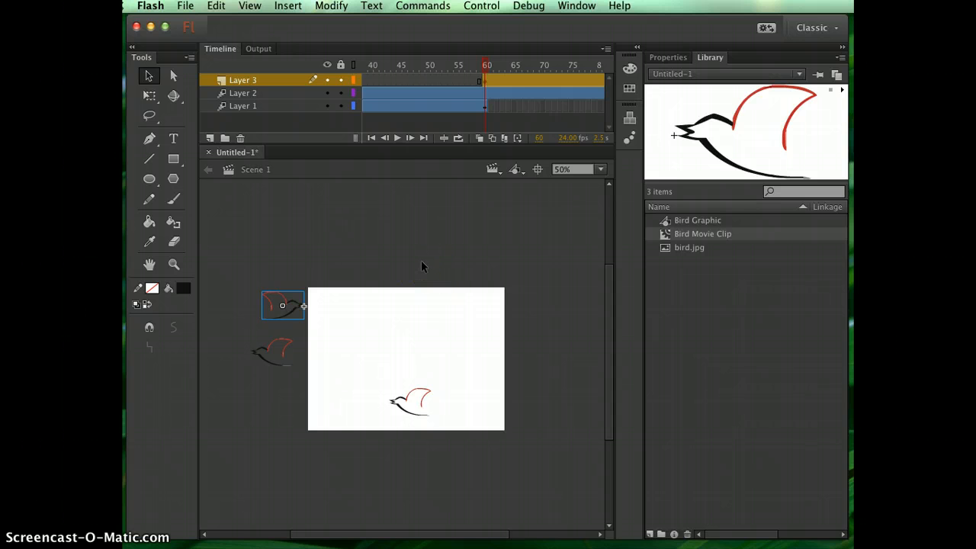
- Extend Layer 3 by inserting a frame at frame 120
{"action": "scroll", "coordinate": [506, 112], "scroll_direction": "right", "scroll_amount": 5}
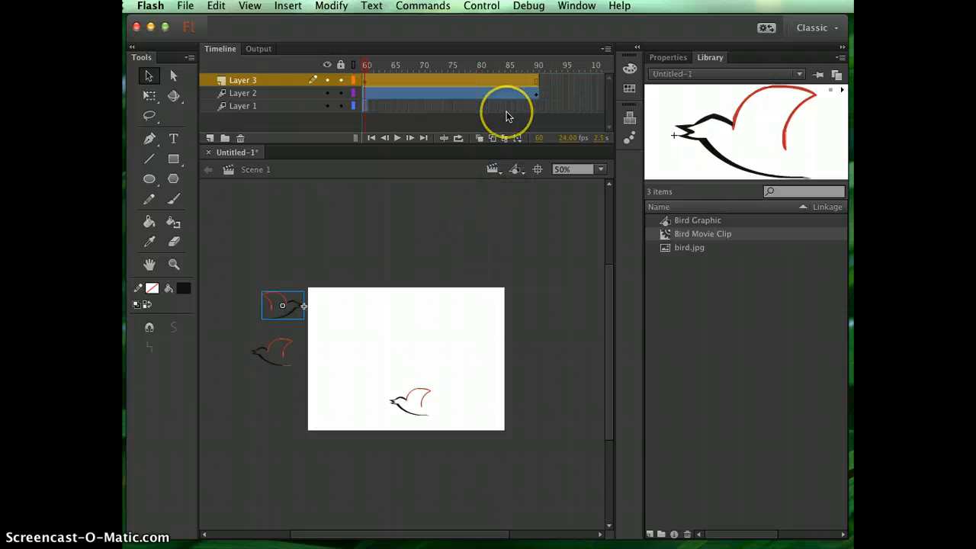
{"action": "scroll", "coordinate": [506, 111], "scroll_direction": "right", "scroll_amount": 7}
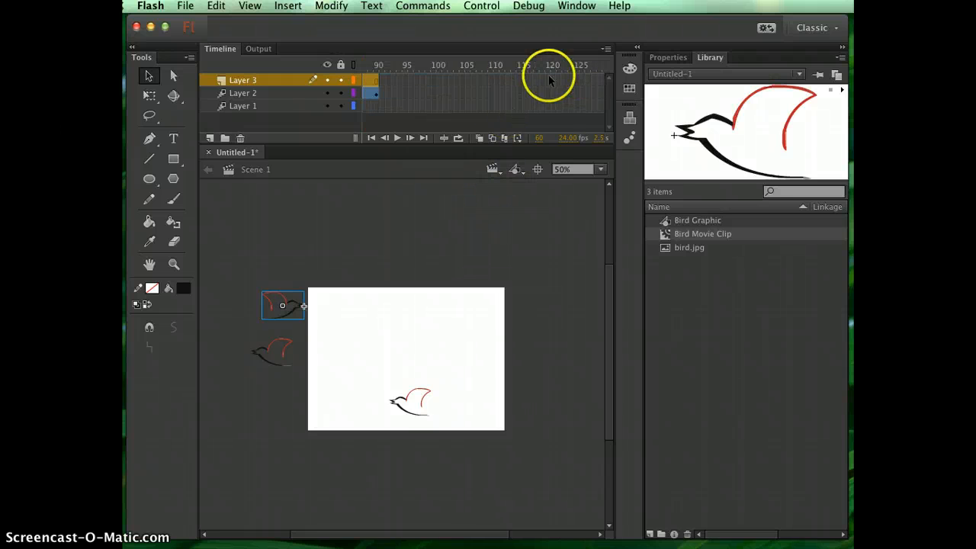
{"action": "left_click", "coordinate": [548, 80]}
{"action": "right_click", "coordinate": [548, 79]}
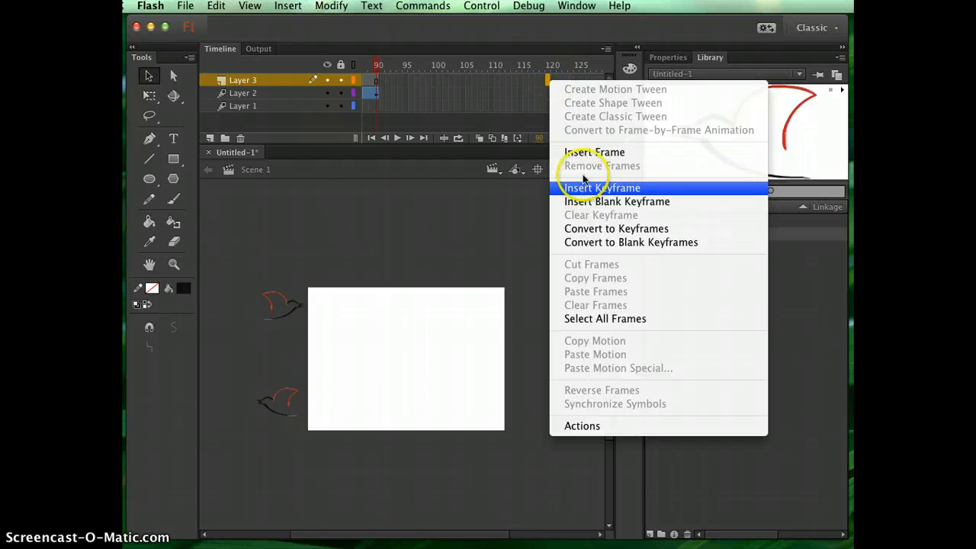
{"action": "left_click", "coordinate": [583, 153]}
- Create a motion tween on Layer 3 and move the flipped bird straight across to beyond the stage's right edge at frame 120
{"action": "left_click", "coordinate": [514, 82]}
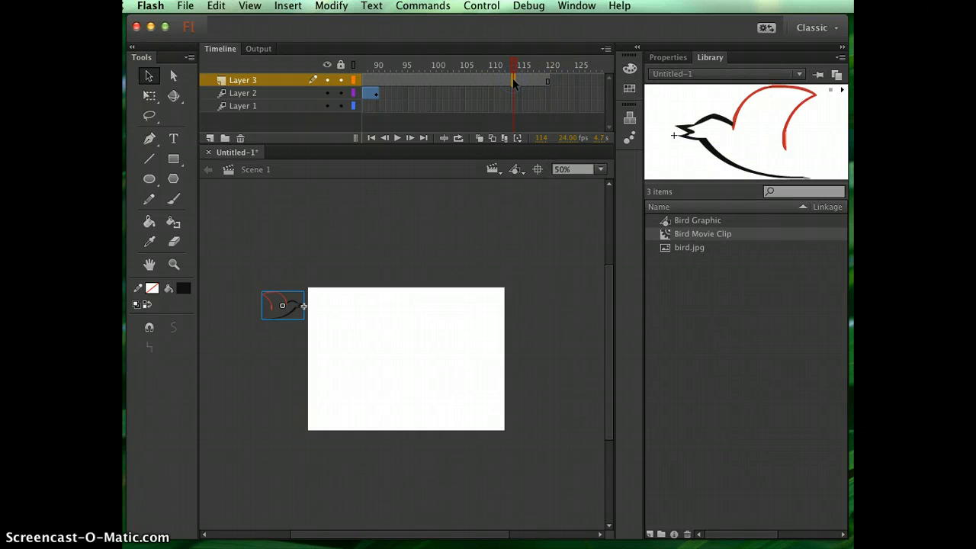
{"action": "right_click", "coordinate": [512, 79]}
{"action": "left_click", "coordinate": [553, 87]}
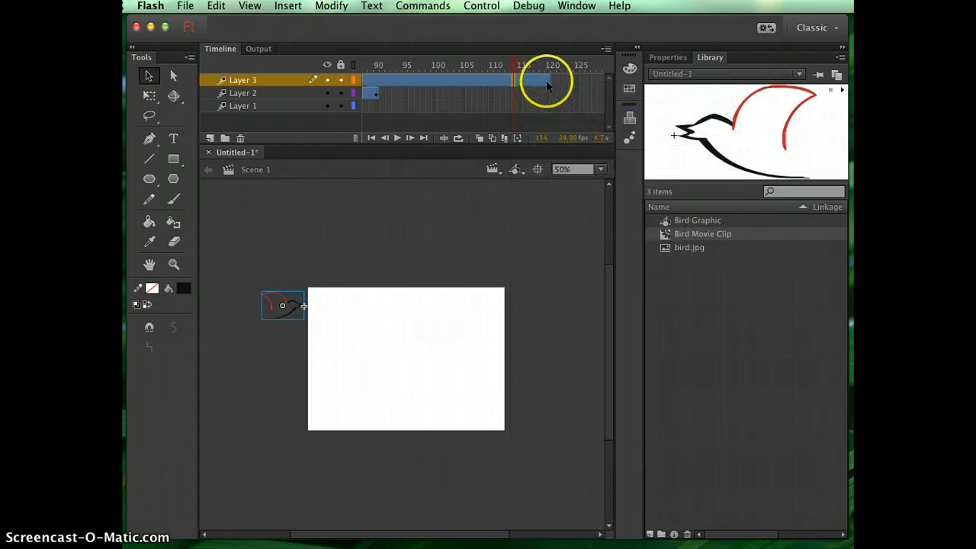
{"action": "left_click", "coordinate": [546, 80]}
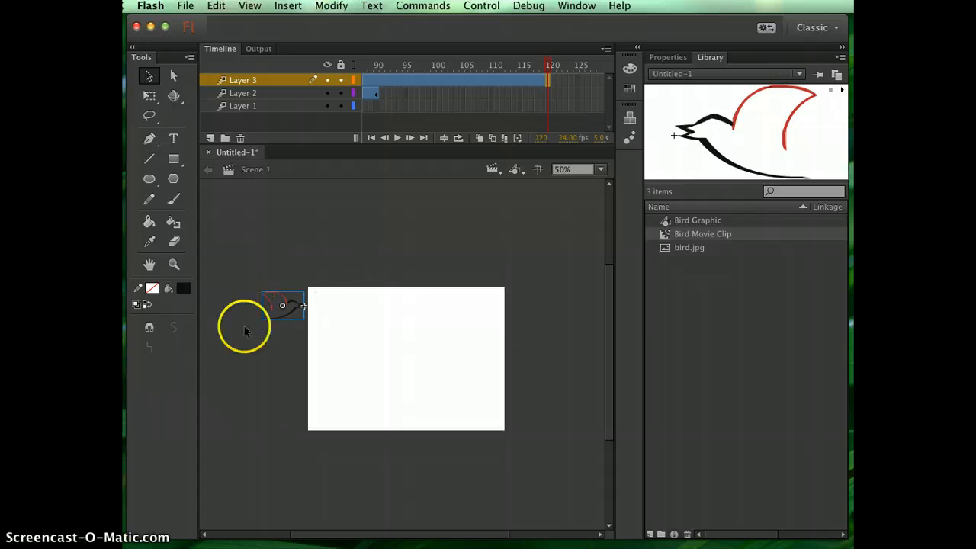
{"action": "left_click", "coordinate": [282, 298]}
{"action": "left_click_drag", "start_coordinate": [283, 300], "coordinate": [531, 306]}
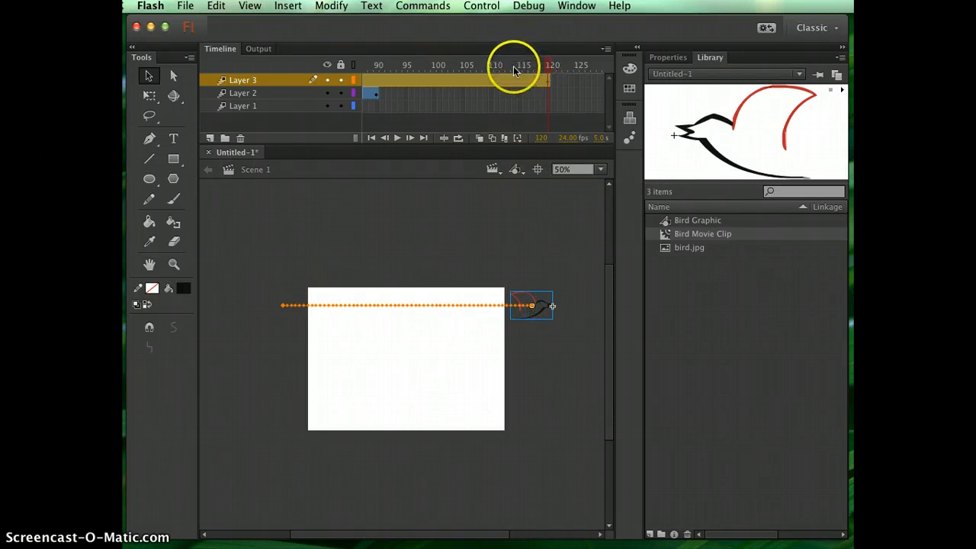
- Test the movie in Flash Professional to watch all three birds fly, and close the preview
{"action": "left_click", "coordinate": [482, 5]}
{"action": "mouse_move", "coordinate": [542, 122]}
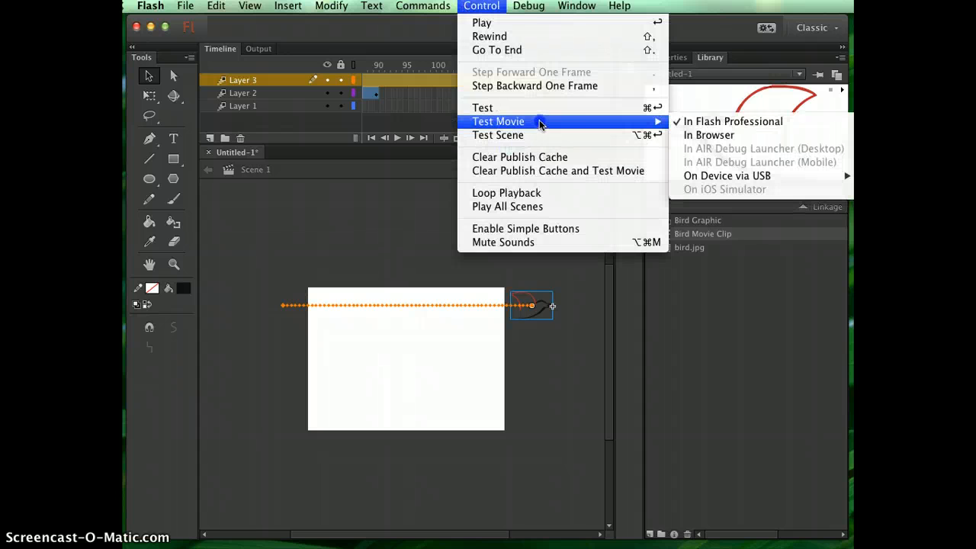
{"action": "left_click", "coordinate": [703, 122]}
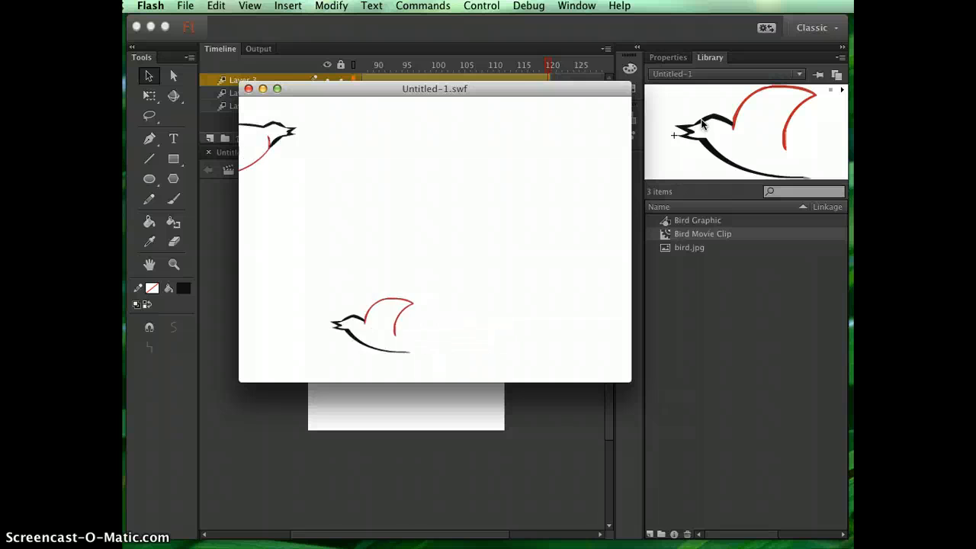
{"action": "left_click", "coordinate": [248, 89]}
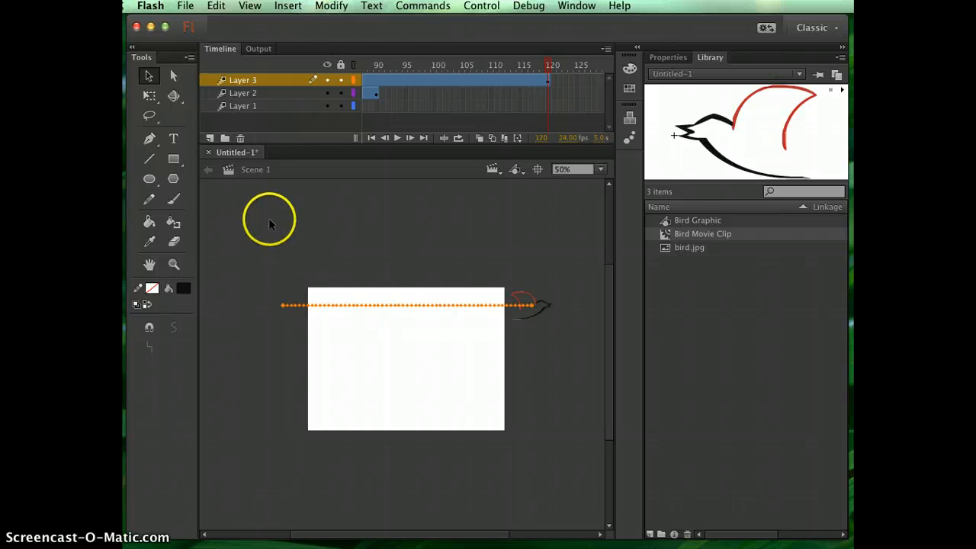
- Add a new Layer 4 above Layer 3 and insert a keyframe on it at frame 90
{"action": "left_click", "coordinate": [211, 139]}
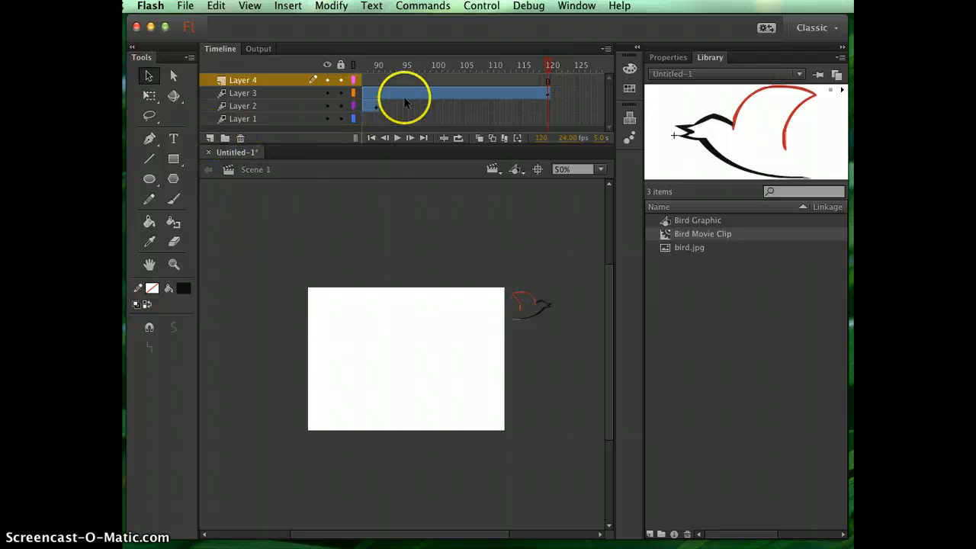
{"action": "left_click", "coordinate": [374, 79]}
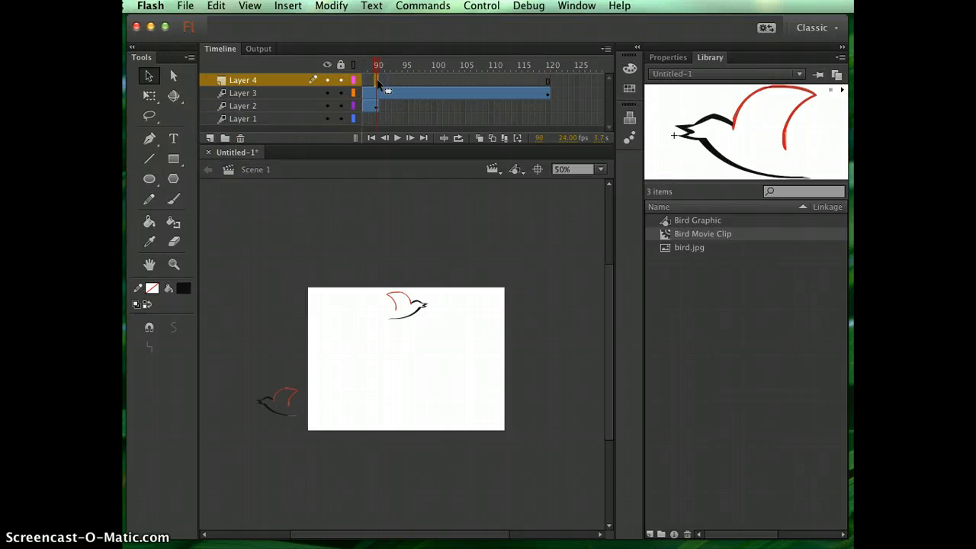
{"action": "left_click", "coordinate": [381, 81]}
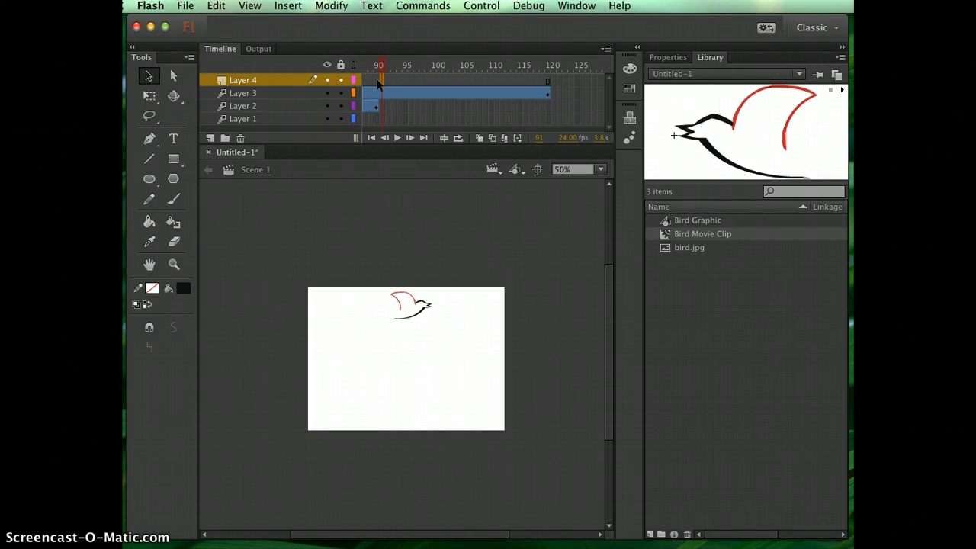
{"action": "left_click", "coordinate": [377, 81]}
{"action": "right_click", "coordinate": [378, 83]}
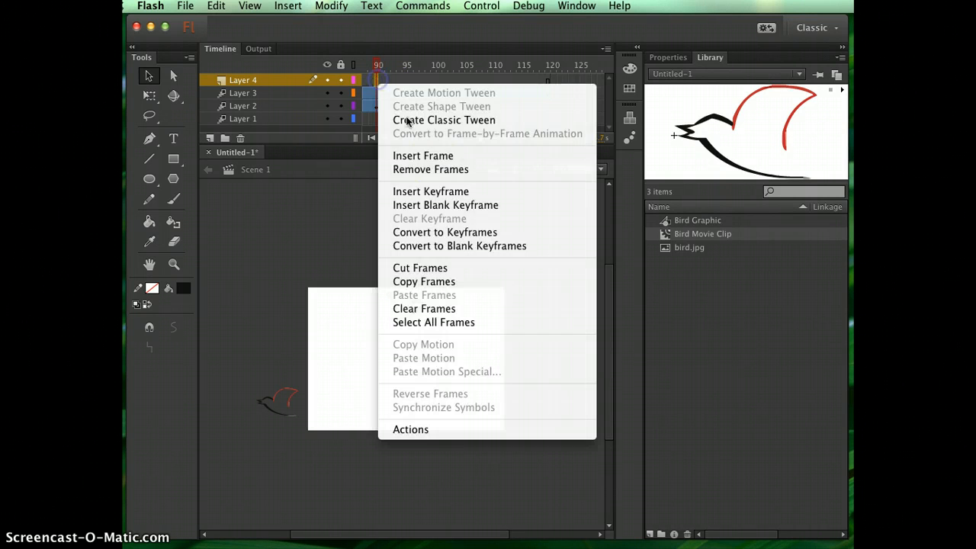
{"action": "left_click", "coordinate": [432, 188]}
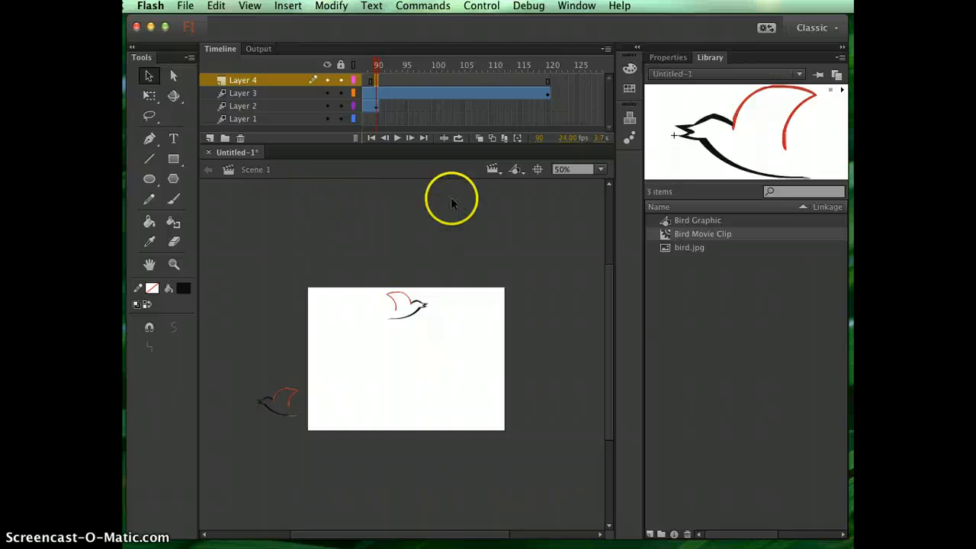
- Extend Layer 4 by inserting a frame at frame 150
{"action": "scroll", "coordinate": [560, 114], "scroll_direction": "right", "scroll_amount": 5}
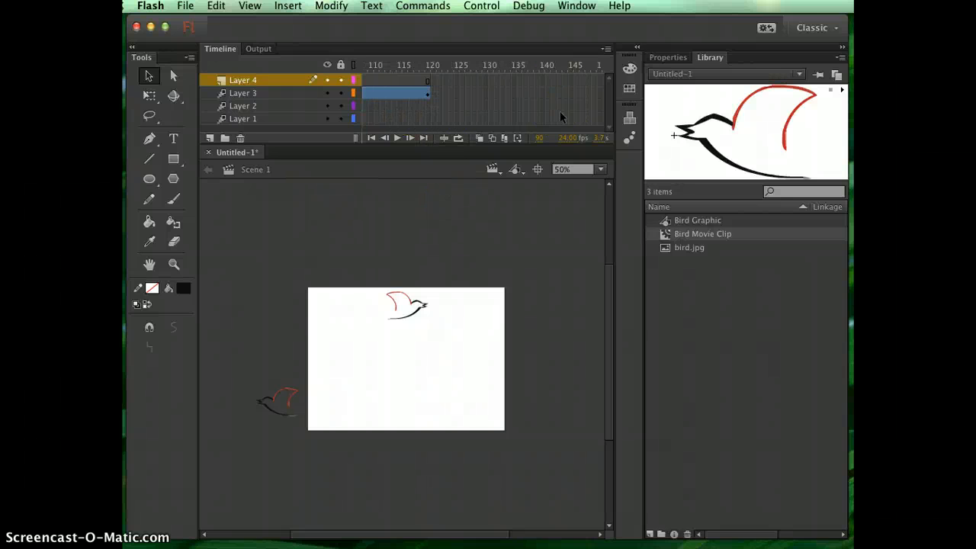
{"action": "scroll", "coordinate": [562, 100], "scroll_direction": "right", "scroll_amount": 2}
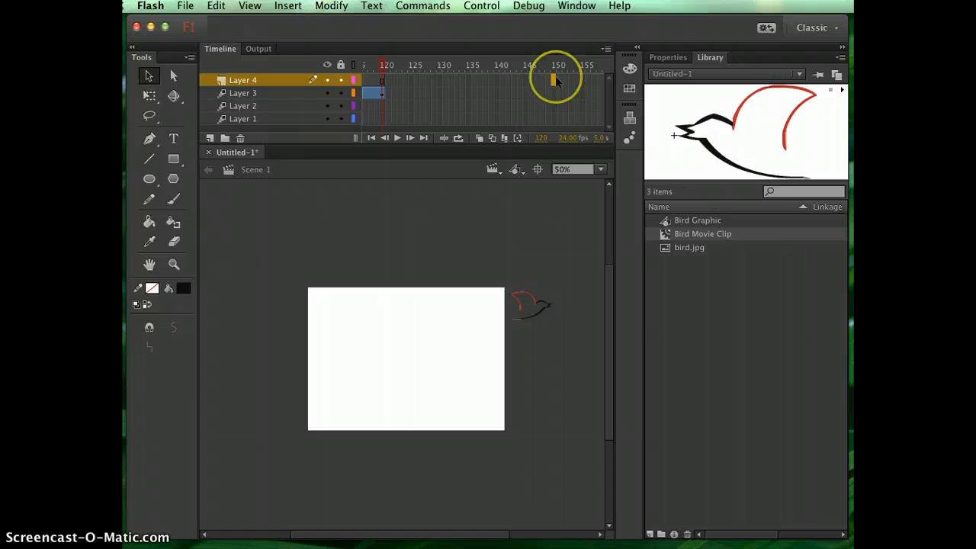
{"action": "right_click", "coordinate": [554, 79]}
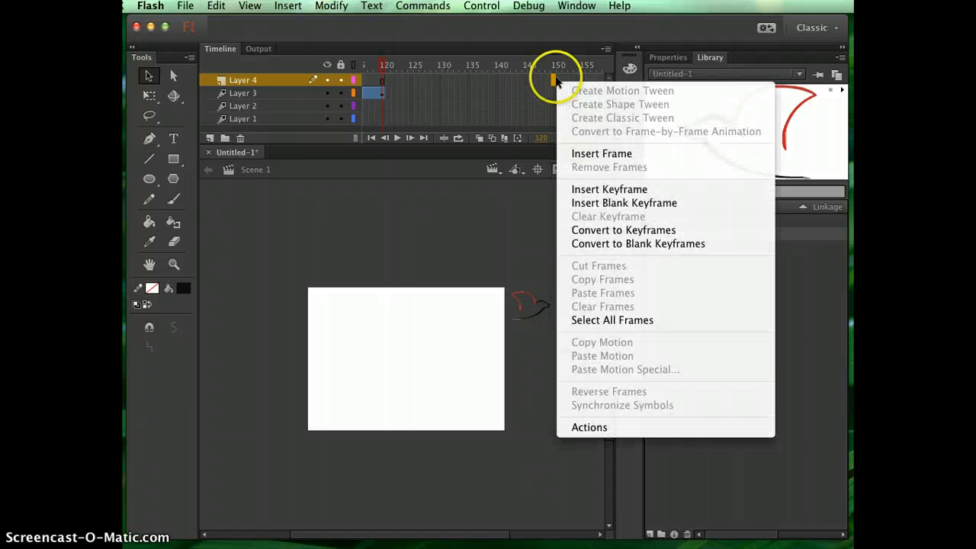
{"action": "left_click", "coordinate": [612, 158]}
{"action": "left_click", "coordinate": [498, 80]}
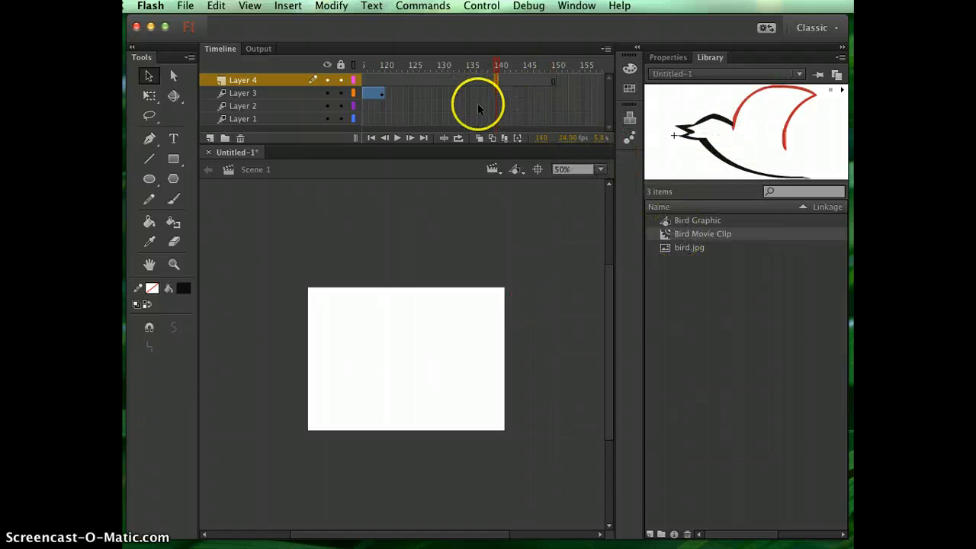
- At frame 90 of Layer 4, place a Bird Movie Clip instance just outside the stage's lower-right corner
{"action": "scroll", "coordinate": [478, 109], "scroll_direction": "left", "scroll_amount": 5}
{"action": "left_click", "coordinate": [376, 81]}
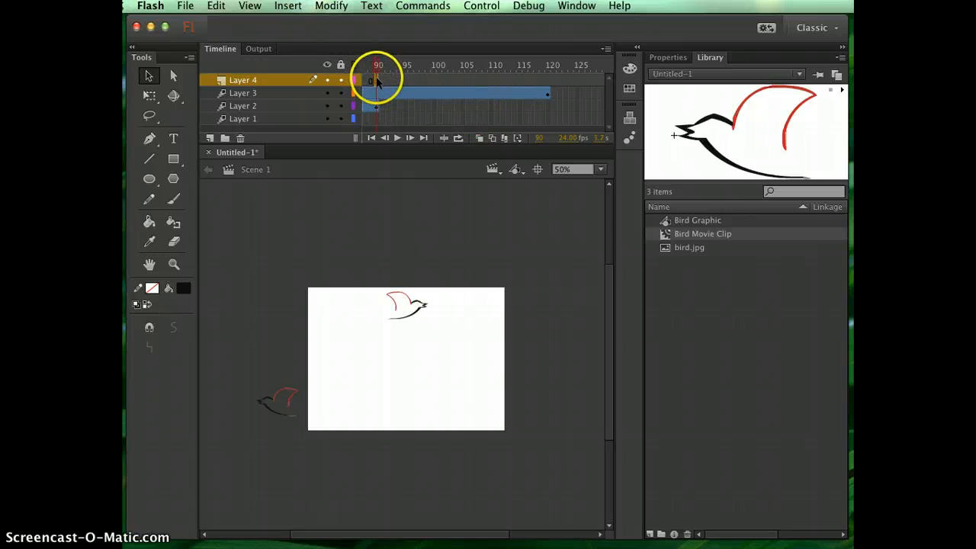
{"action": "left_click", "coordinate": [672, 235]}
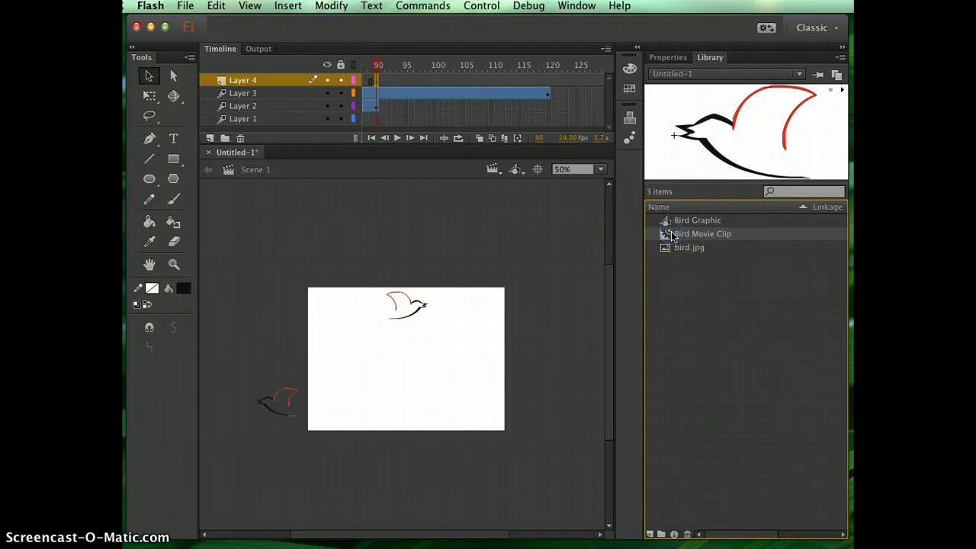
{"action": "left_click_drag", "start_coordinate": [672, 235], "coordinate": [521, 409]}
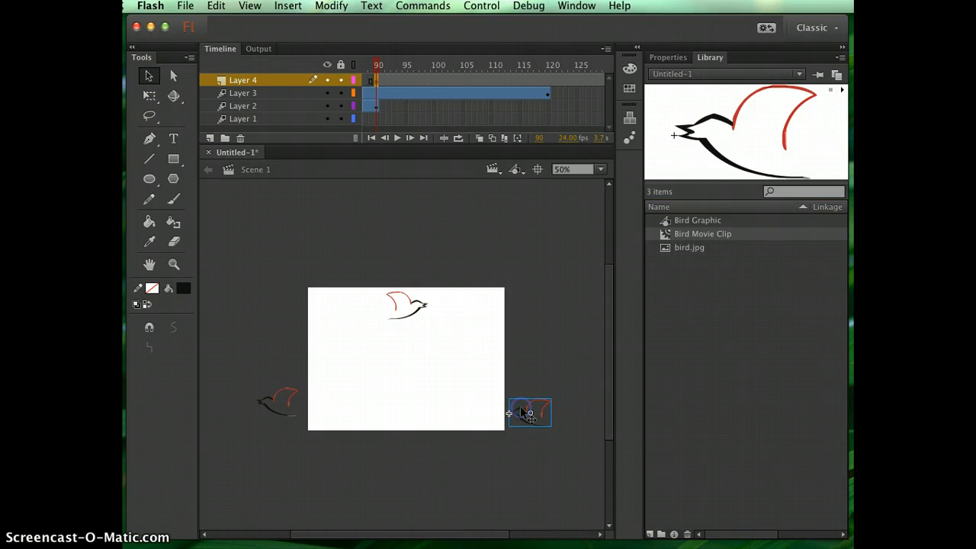
- Create a motion tween on Layer 4 and move the bird diagonally to beyond the stage's upper-left corner at frame 150
{"action": "scroll", "coordinate": [493, 112], "scroll_direction": "right", "scroll_amount": 6}
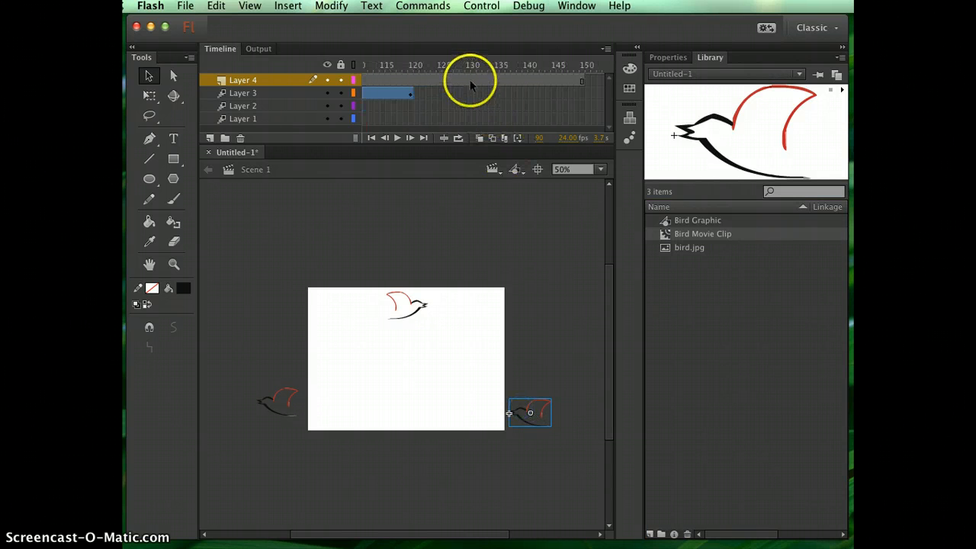
{"action": "left_click", "coordinate": [466, 75]}
{"action": "right_click", "coordinate": [466, 76]}
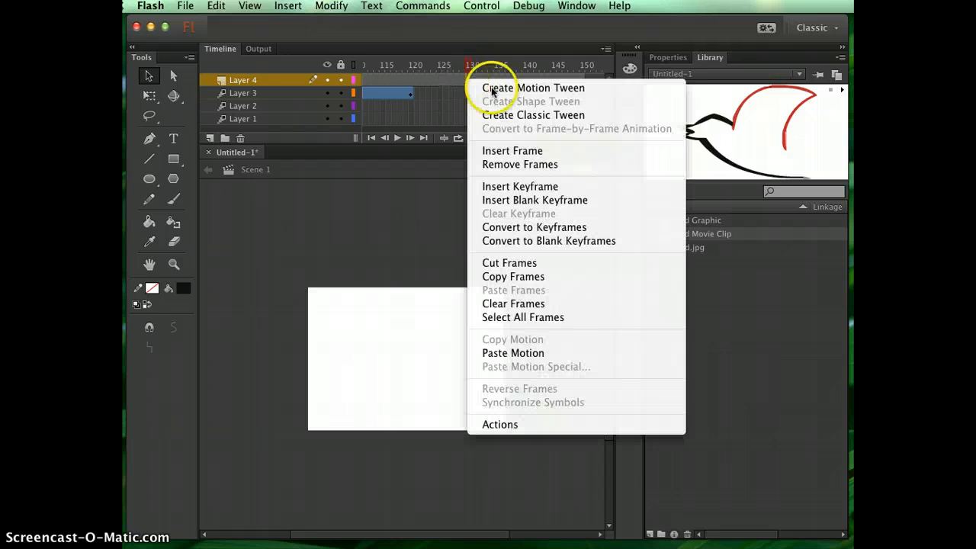
{"action": "left_click", "coordinate": [498, 88]}
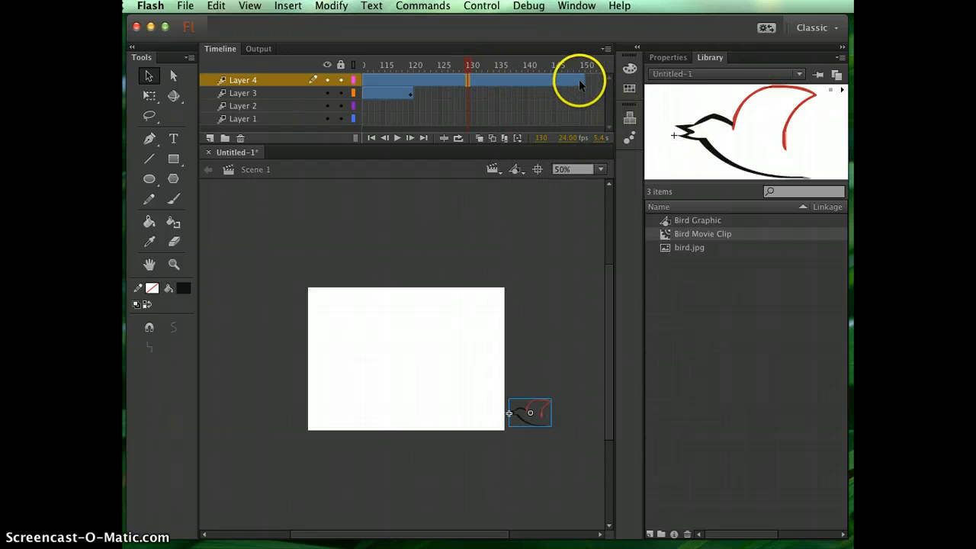
{"action": "left_click", "coordinate": [582, 81]}
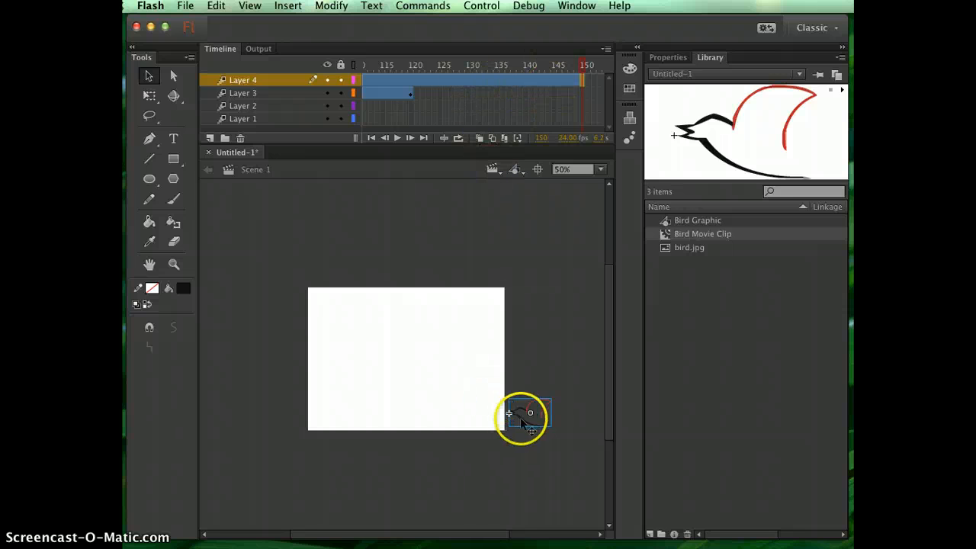
{"action": "left_click_drag", "start_coordinate": [528, 414], "coordinate": [263, 281]}
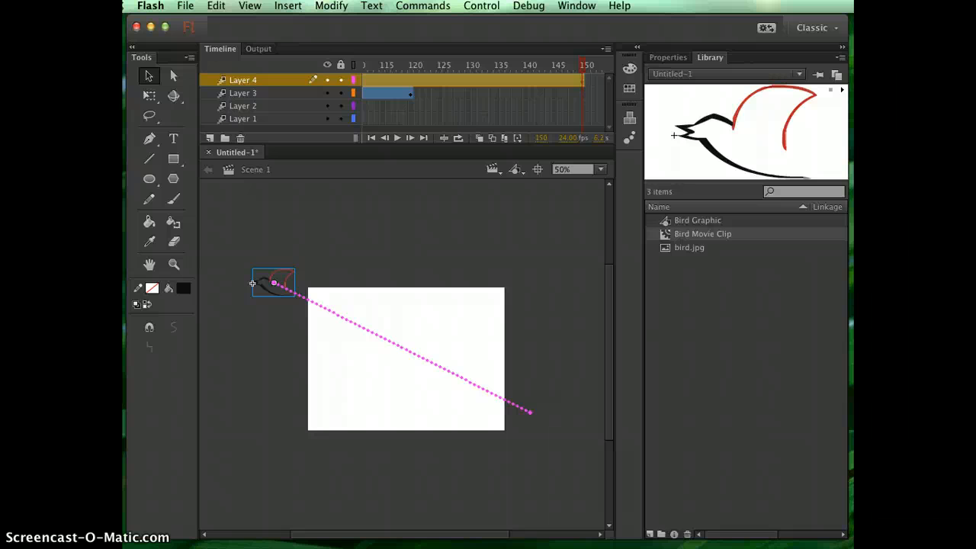
- Enlarge the Layer 4 bird at frame 150 to over twice its size with Free Transform, keeping it off the stage's upper-left corner
{"action": "left_click", "coordinate": [496, 106]}
{"action": "left_click", "coordinate": [581, 84]}
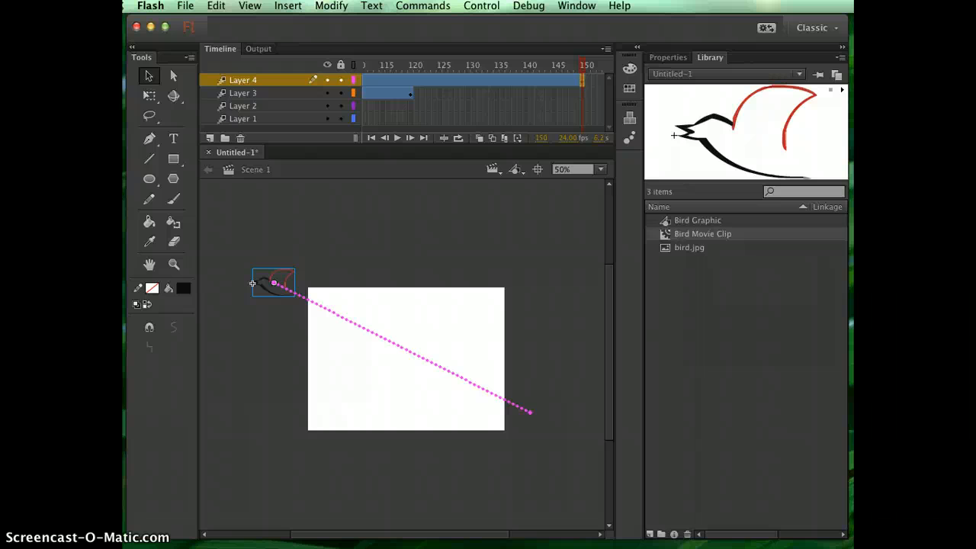
{"action": "left_click", "coordinate": [151, 97]}
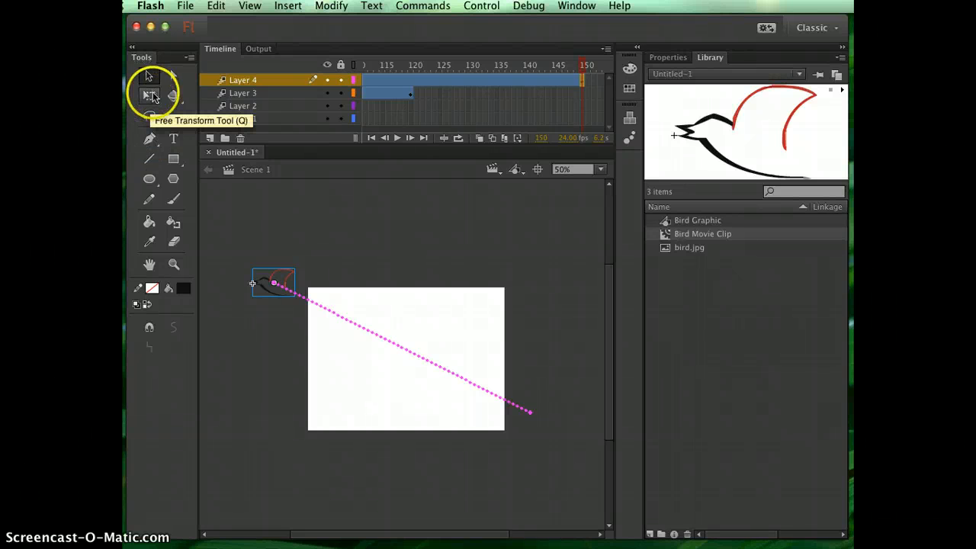
{"action": "left_click", "coordinate": [152, 97]}
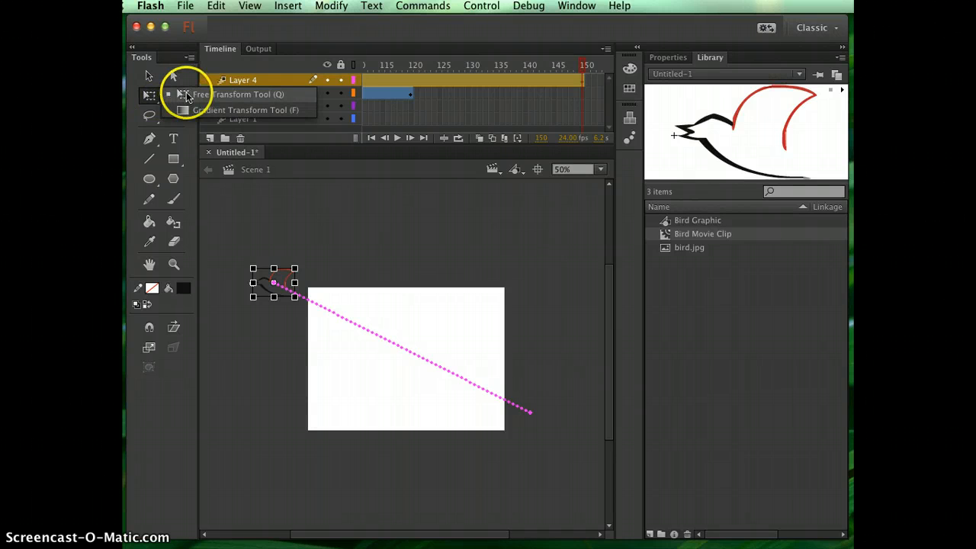
{"action": "left_click", "coordinate": [187, 95]}
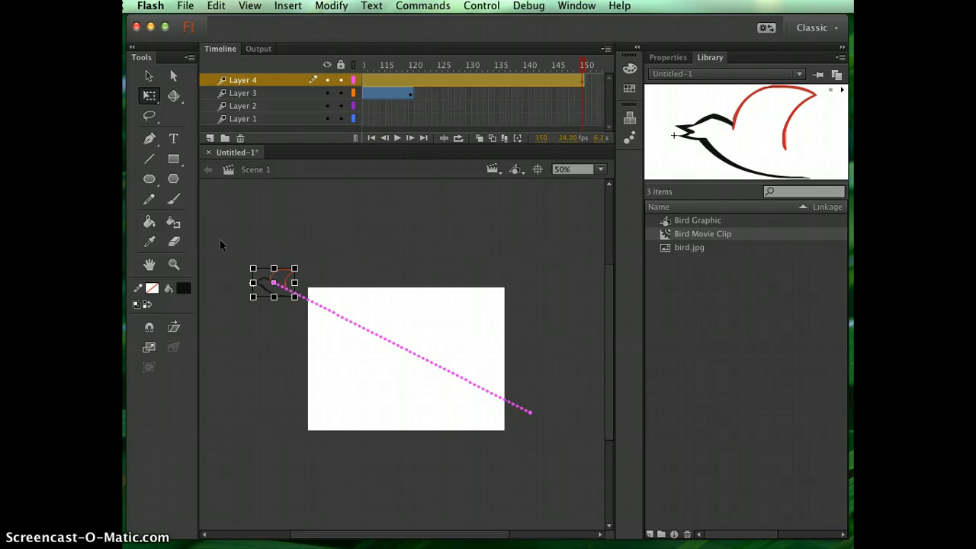
{"action": "mouse_move", "coordinate": [254, 269]}
{"action": "left_mouse_down"}
{"action": "mouse_move", "coordinate": [221, 244]}
{"action": "mouse_move", "coordinate": [245, 252]}
{"action": "left_mouse_up"}
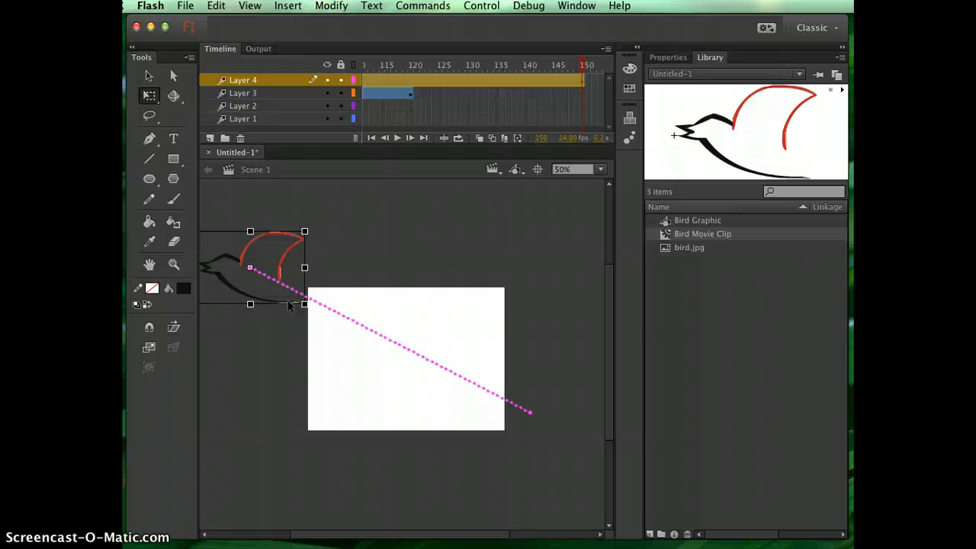
{"action": "scroll", "coordinate": [412, 111], "scroll_direction": "left", "scroll_amount": 5}
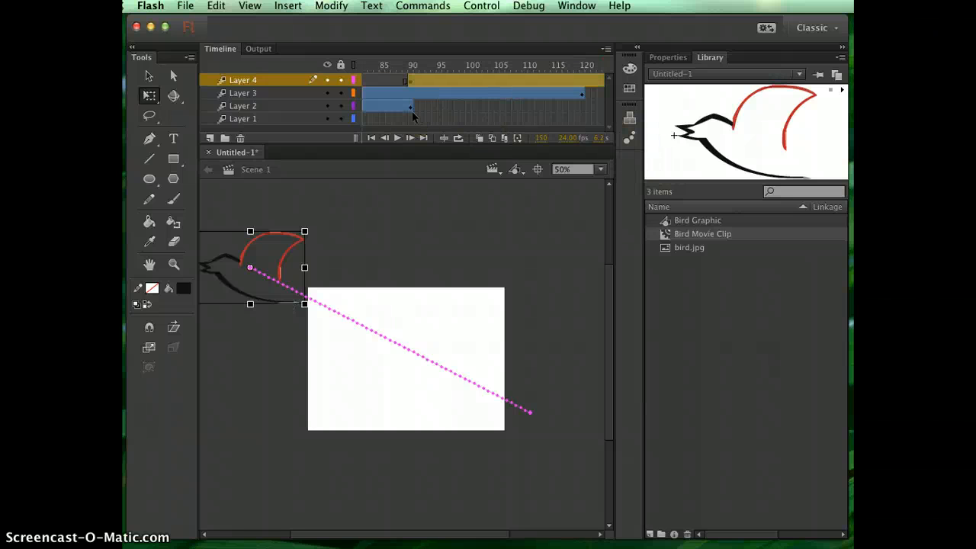
{"action": "scroll", "coordinate": [412, 111], "scroll_direction": "right", "scroll_amount": 5}
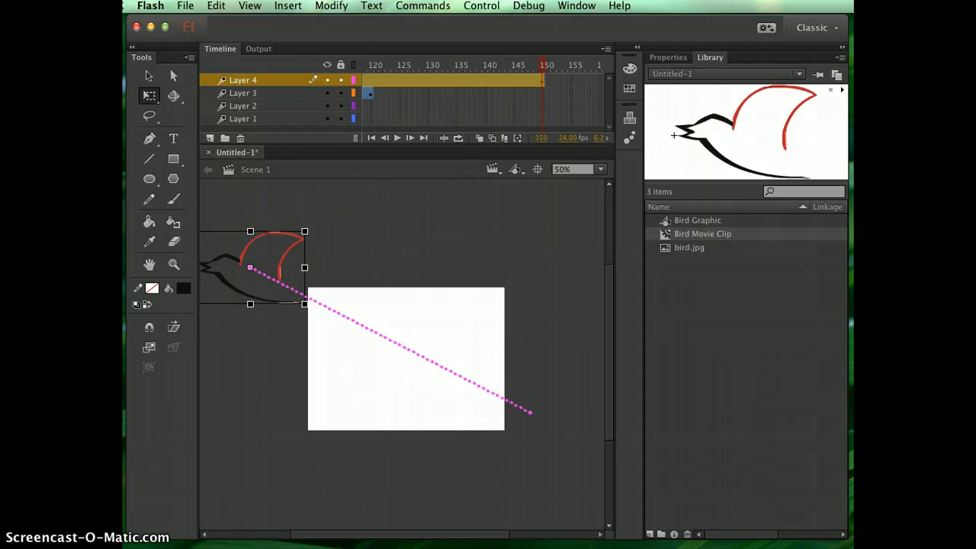
- Test the movie in Flash Professional to watch the growing diagonal bird with the others, and close the preview
{"action": "left_click", "coordinate": [481, 6]}
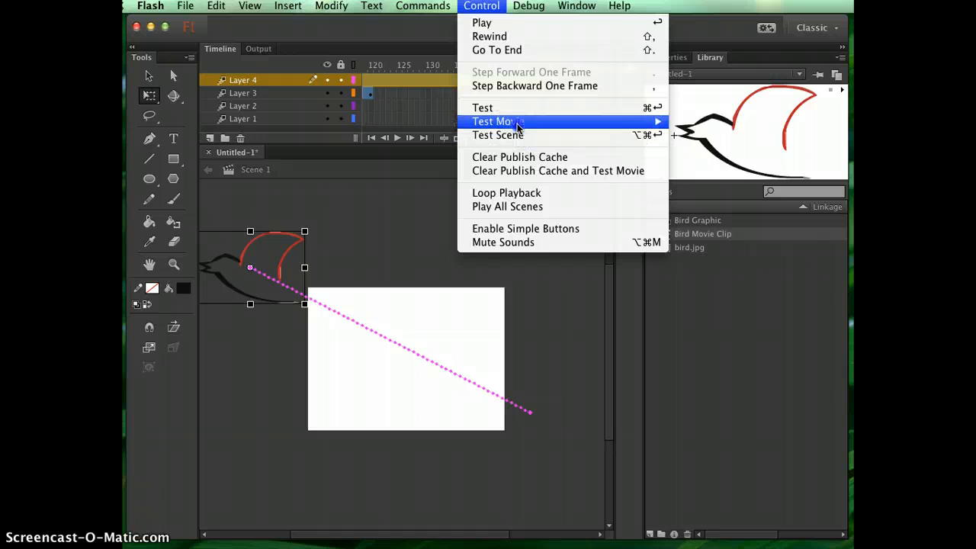
{"action": "mouse_move", "coordinate": [527, 121]}
{"action": "left_click", "coordinate": [717, 122]}
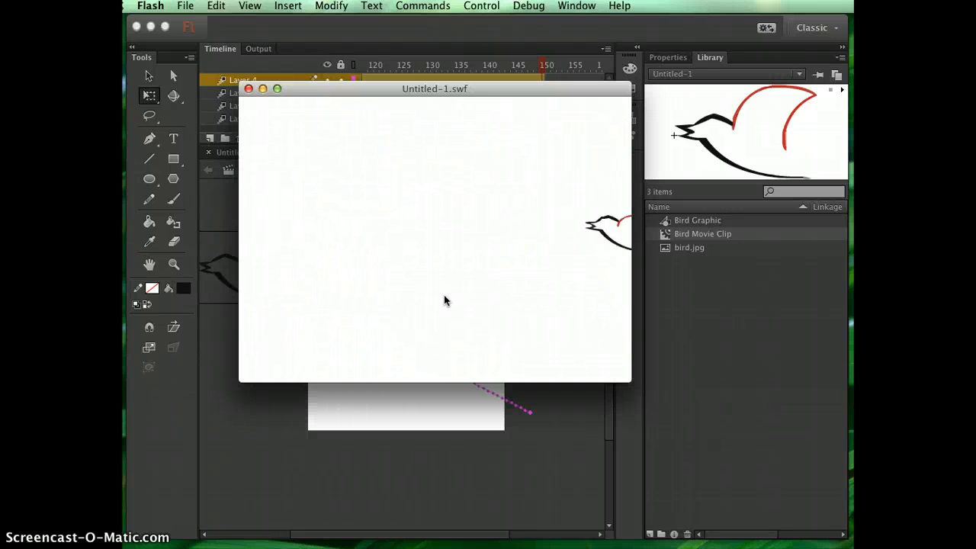
{"action": "left_click", "coordinate": [248, 89]}
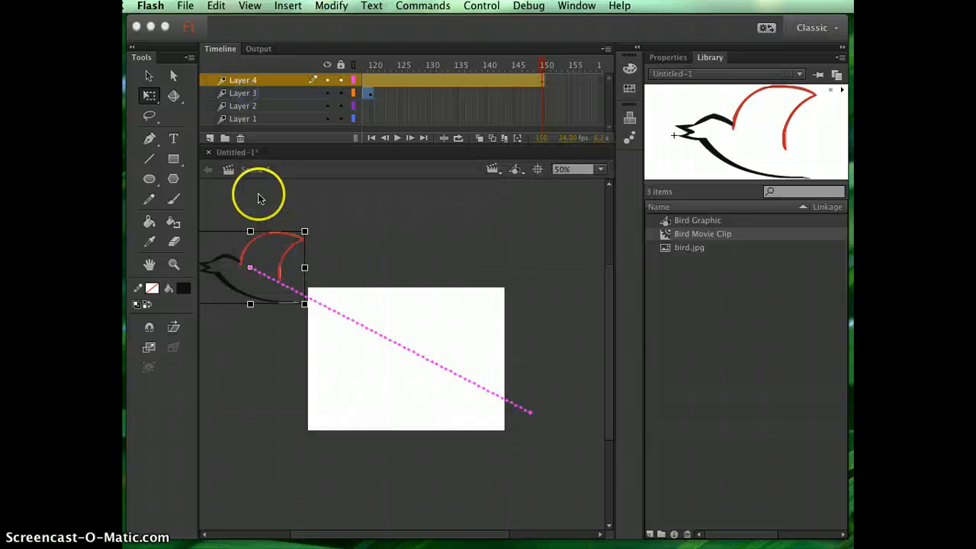